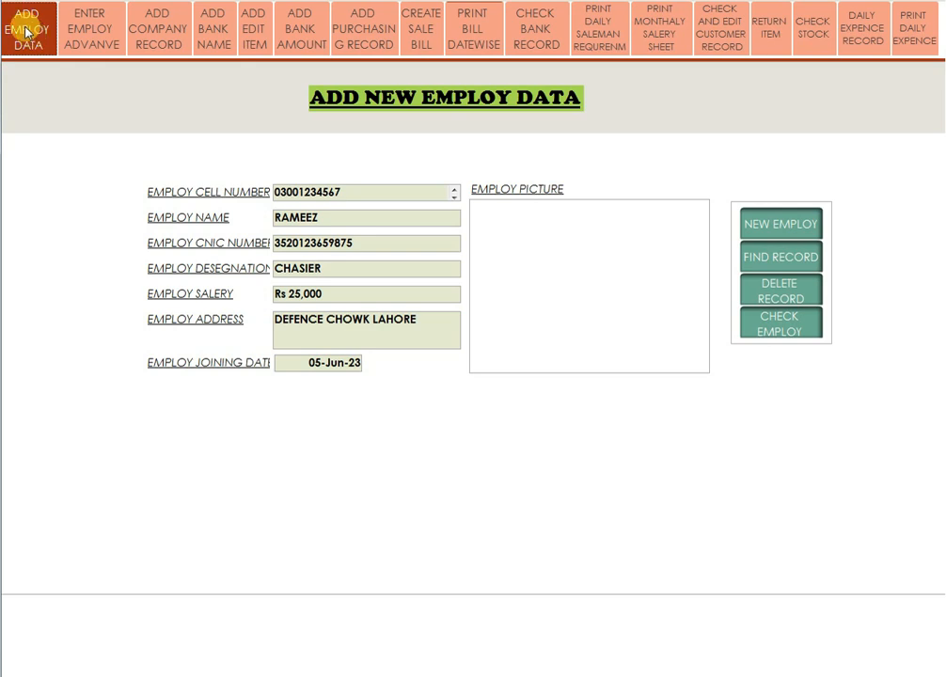
Clear the Add New Employ Data form for a new employee and focus the cell number field.
left_click(780, 231)
left_click(310, 186)
left_click(272, 185)
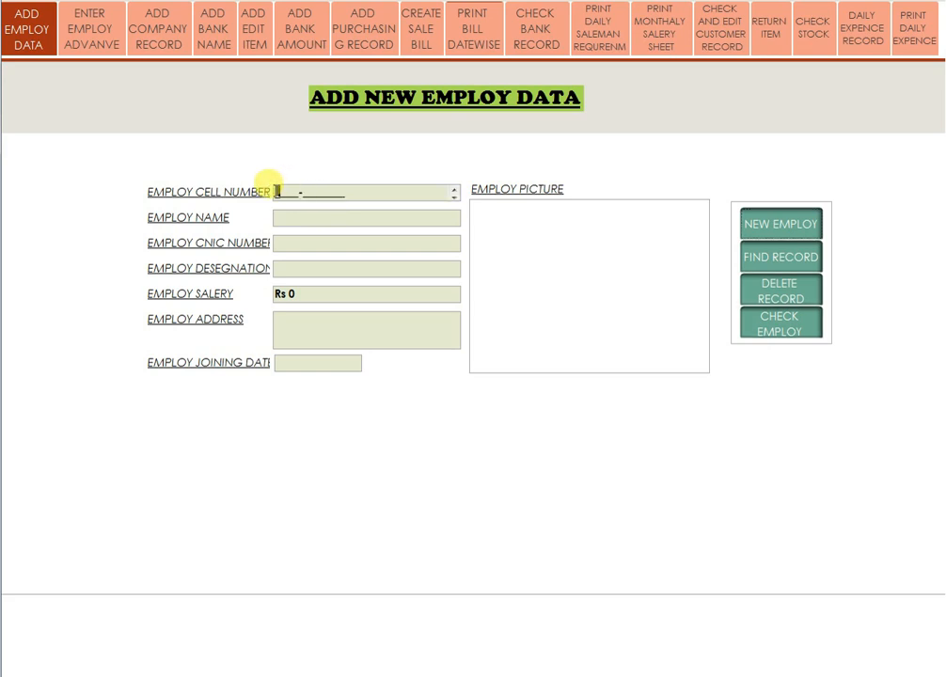
Enter the new employee's cell number, full name and CNIC number.
type("1111-1111111")
left_click(300, 220)
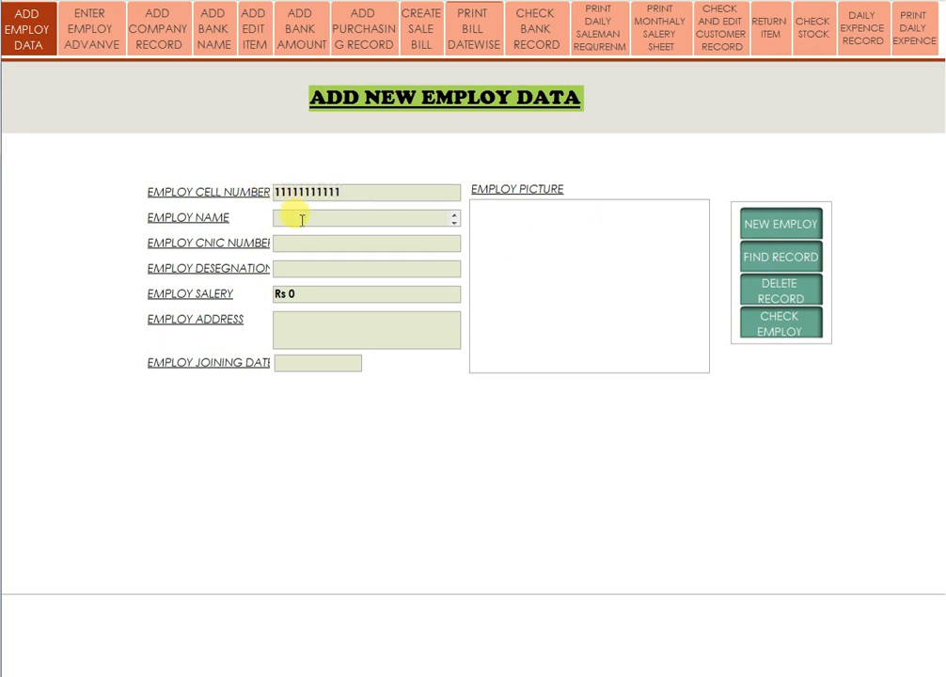
left_click(274, 242)
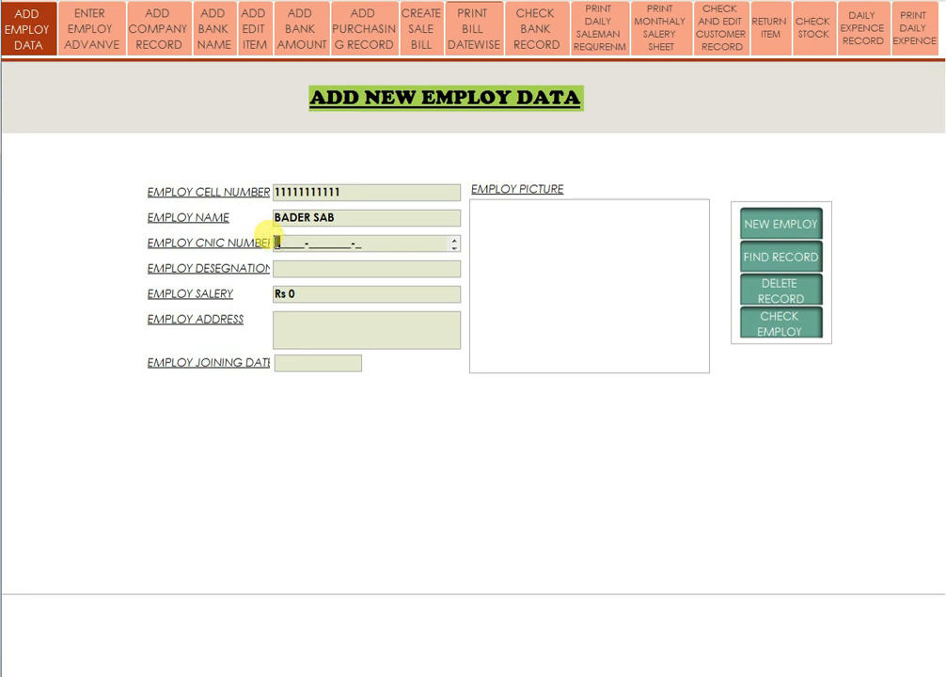
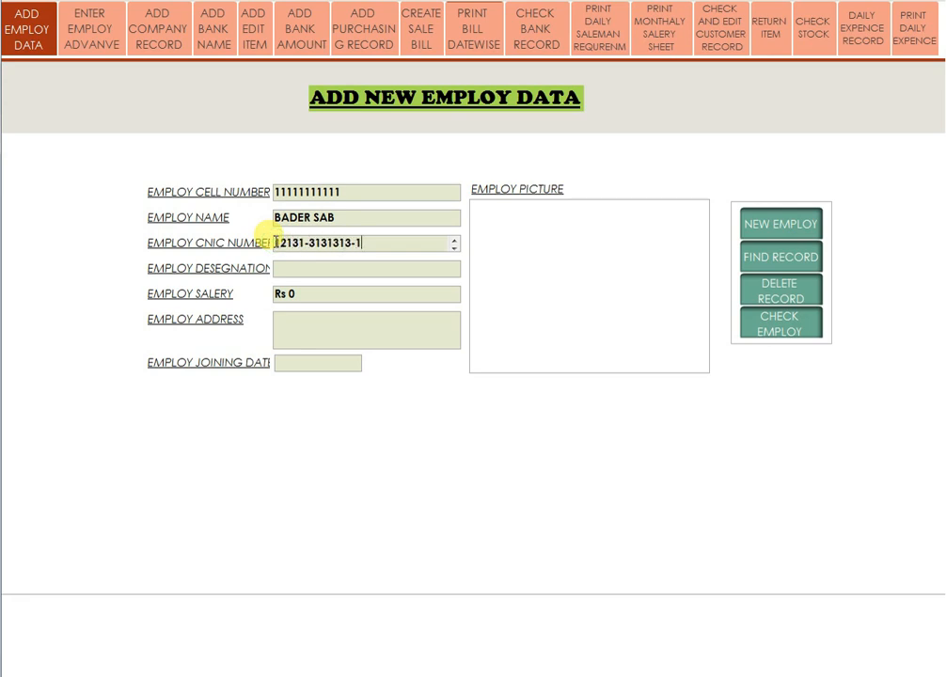
Set designation SALEMAN and salary 25000, and enter the employee's address.
left_click(293, 270)
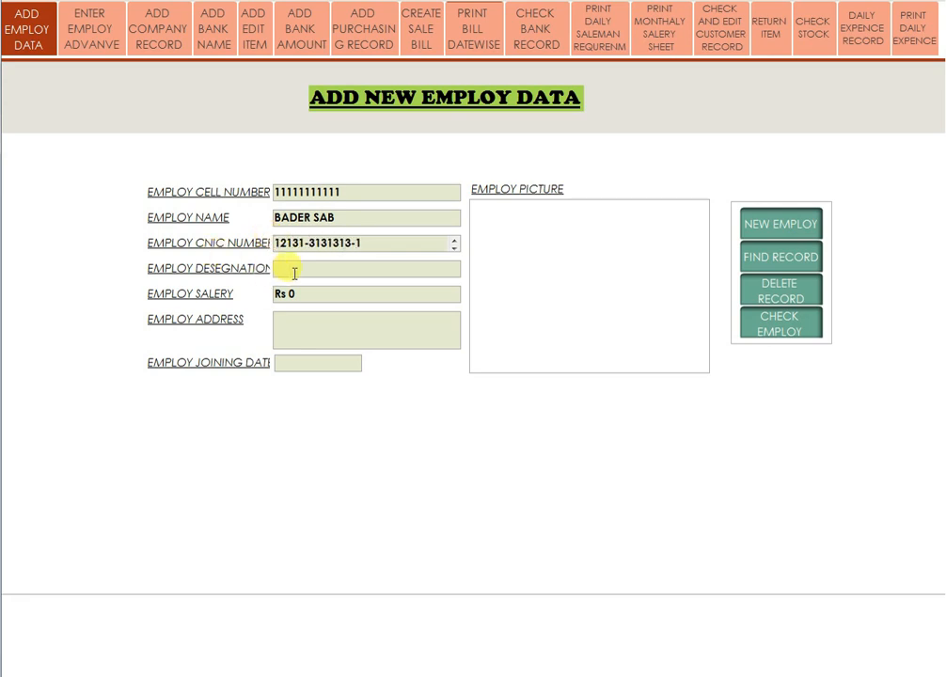
type("sa")
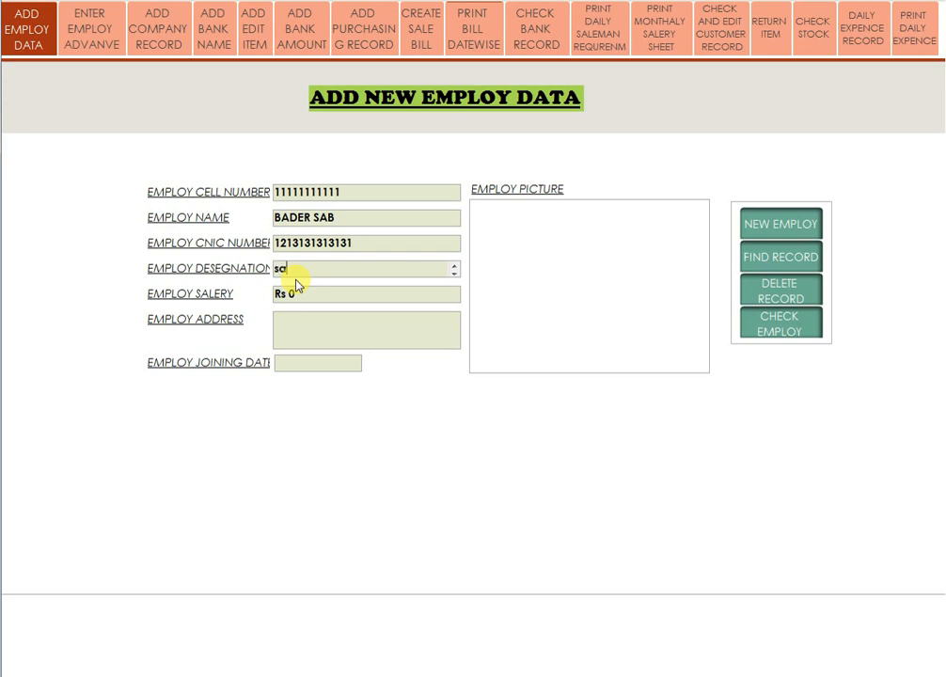
type("leman")
key("Tab")
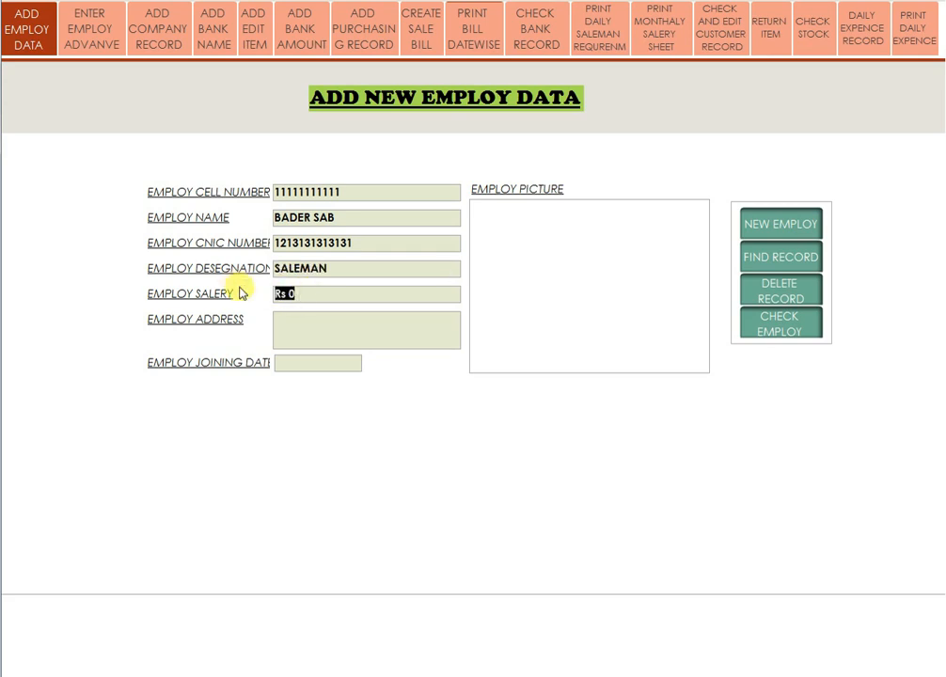
type("25000")
left_click(295, 320)
type("feroz pur road")
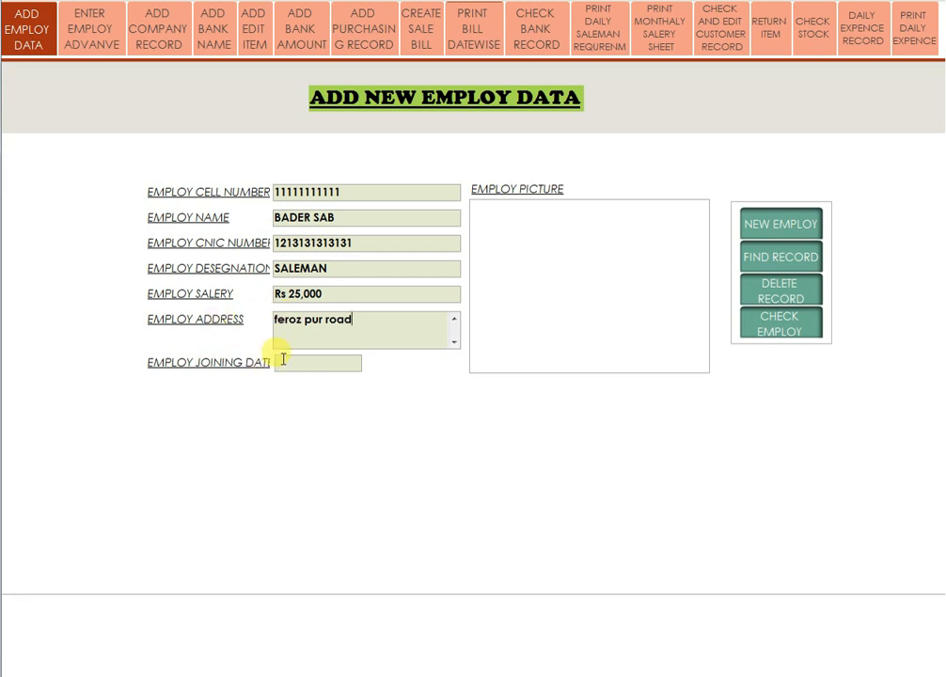
Set the joining date to 1 July 2023 from the calendar.
left_click(280, 361)
left_click(368, 362)
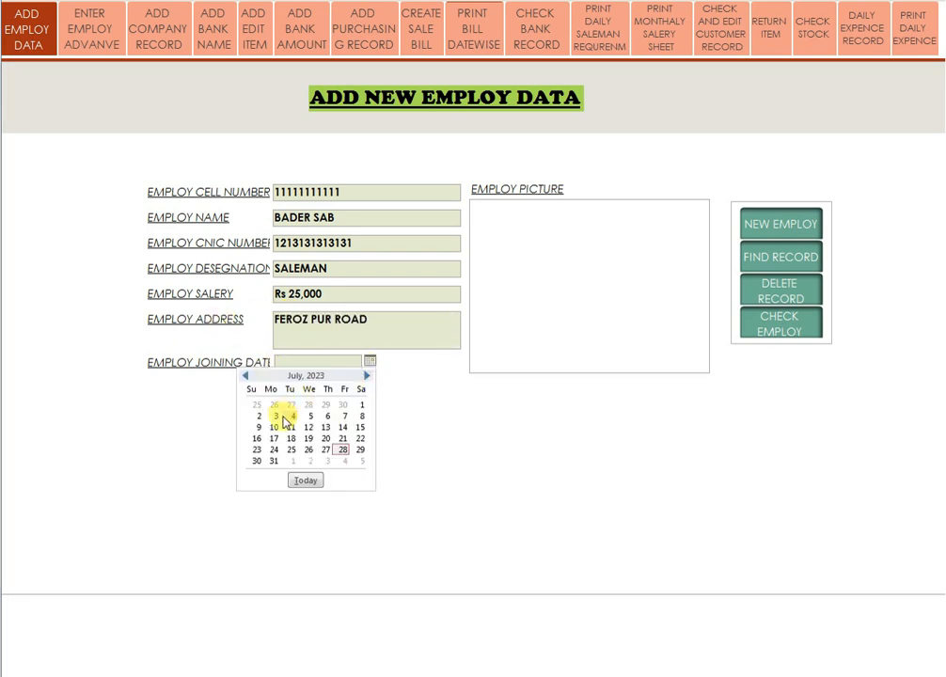
left_click(362, 407)
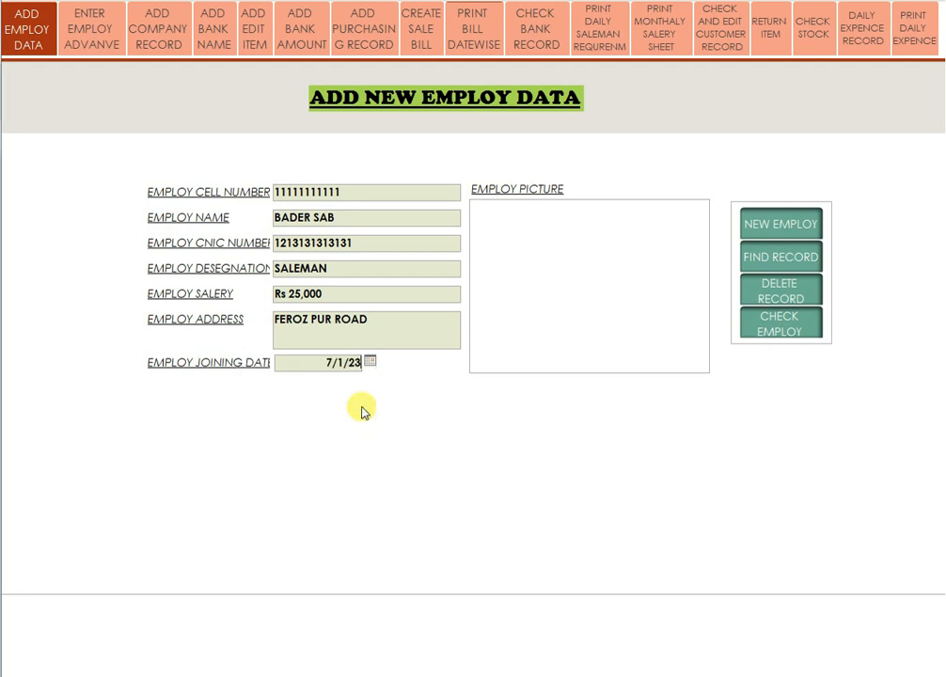
left_click(517, 218)
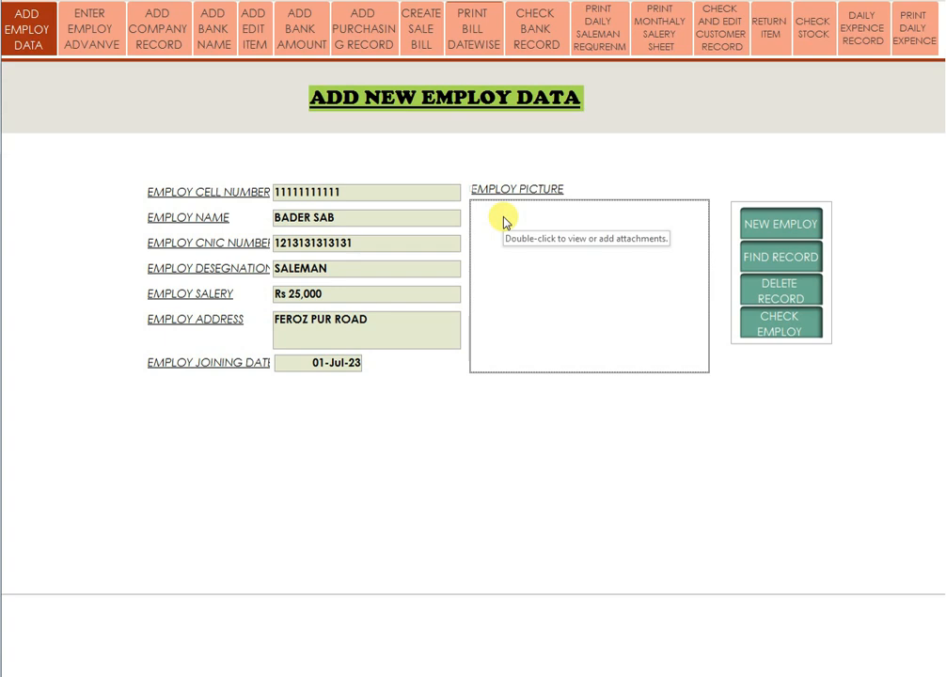
Cancel the picture attachment without adding a file, save the employee and open a blank record.
double_click(506, 222)
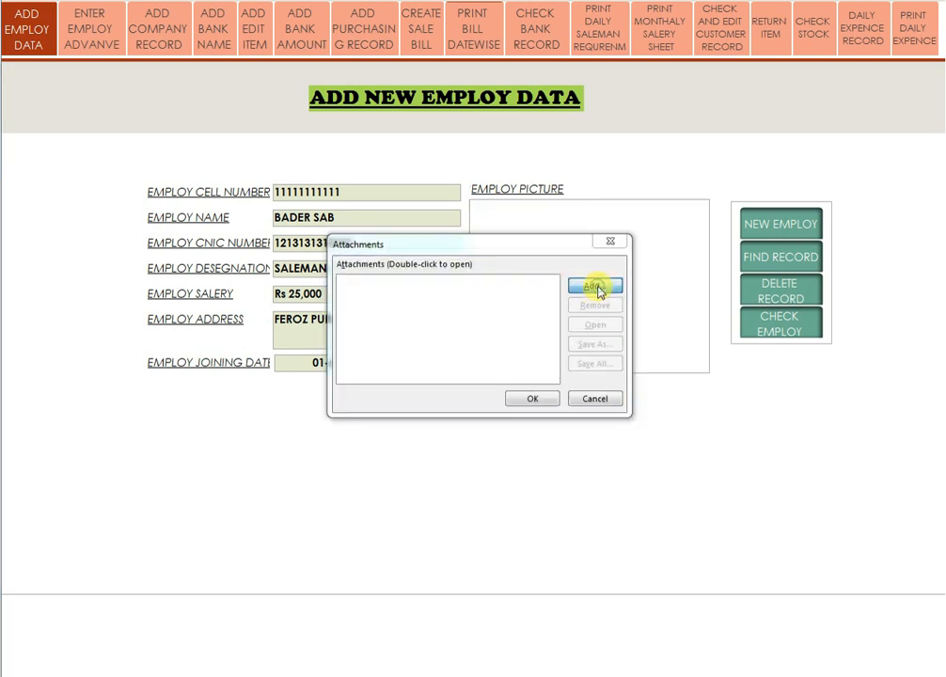
left_click(597, 288)
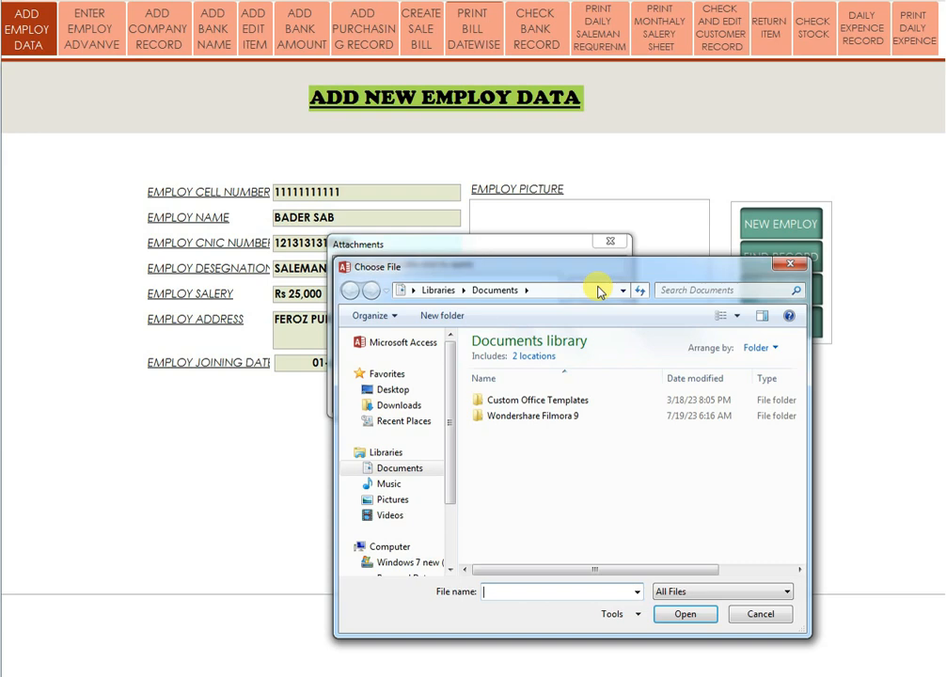
left_click(790, 264)
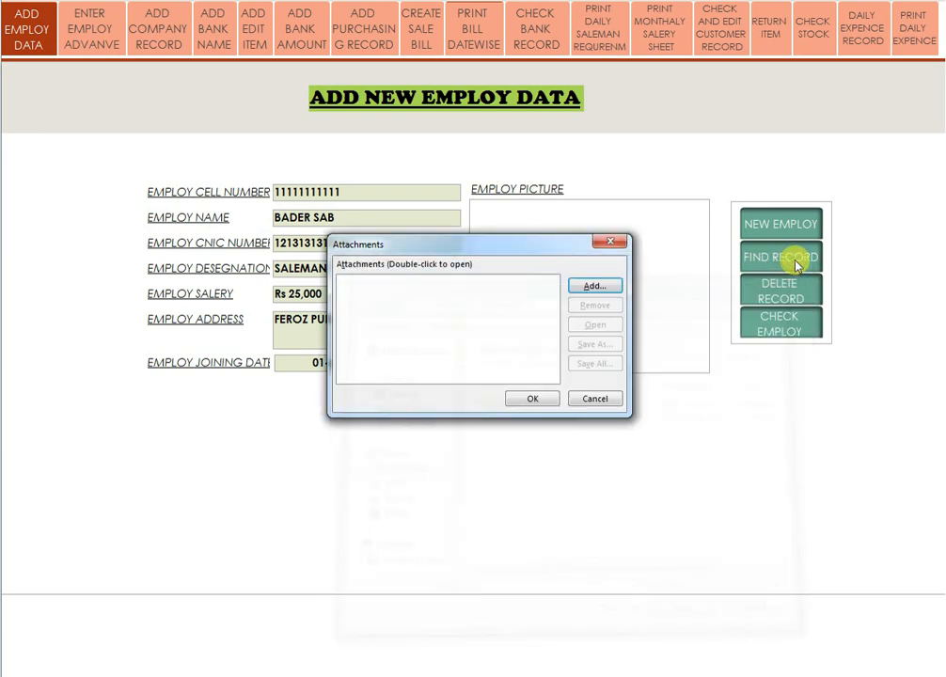
left_click(602, 401)
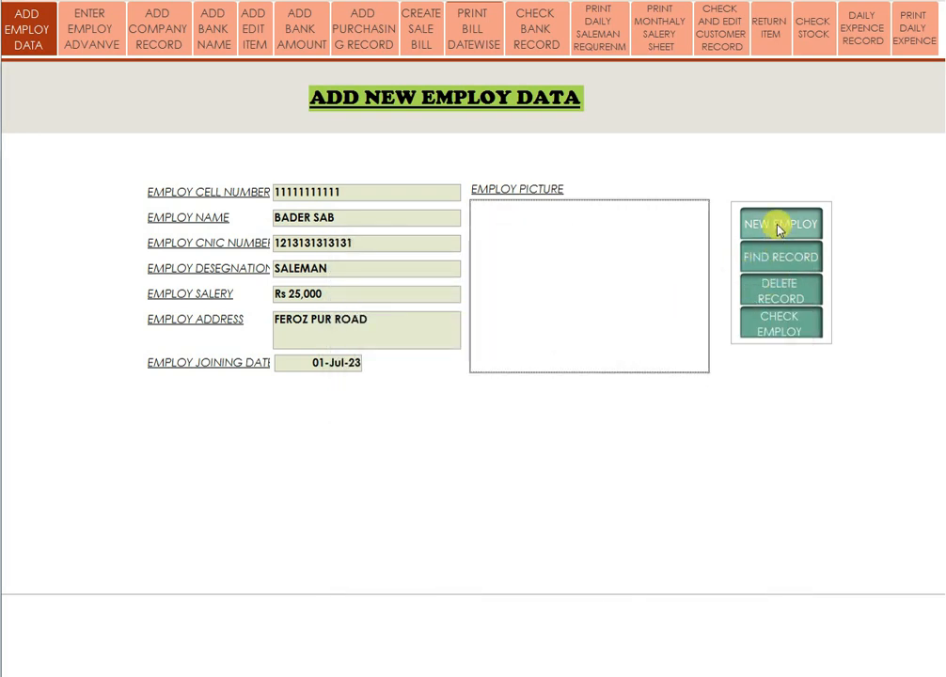
left_click(778, 228)
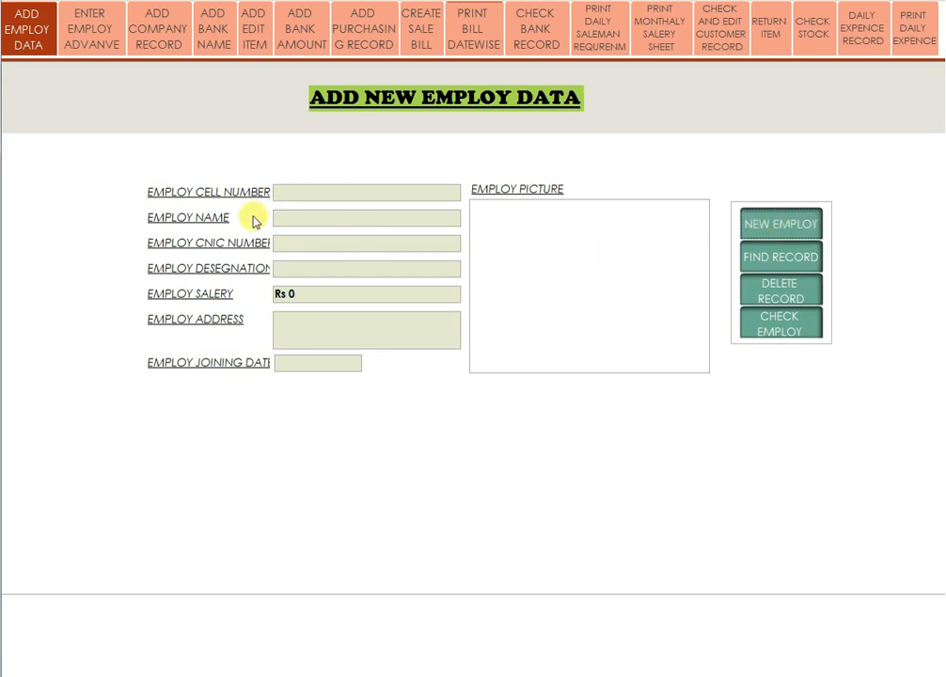
Enter a Rs 1500 advance for the new salesman with reason 'fee submit' and save it.
left_click(93, 36)
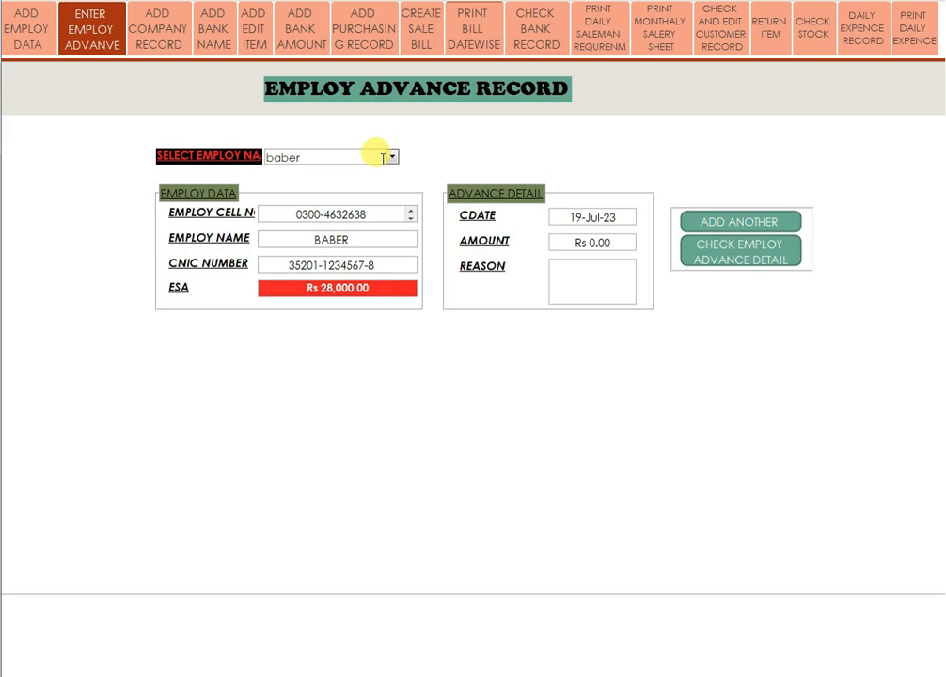
left_click(751, 224)
left_click(391, 157)
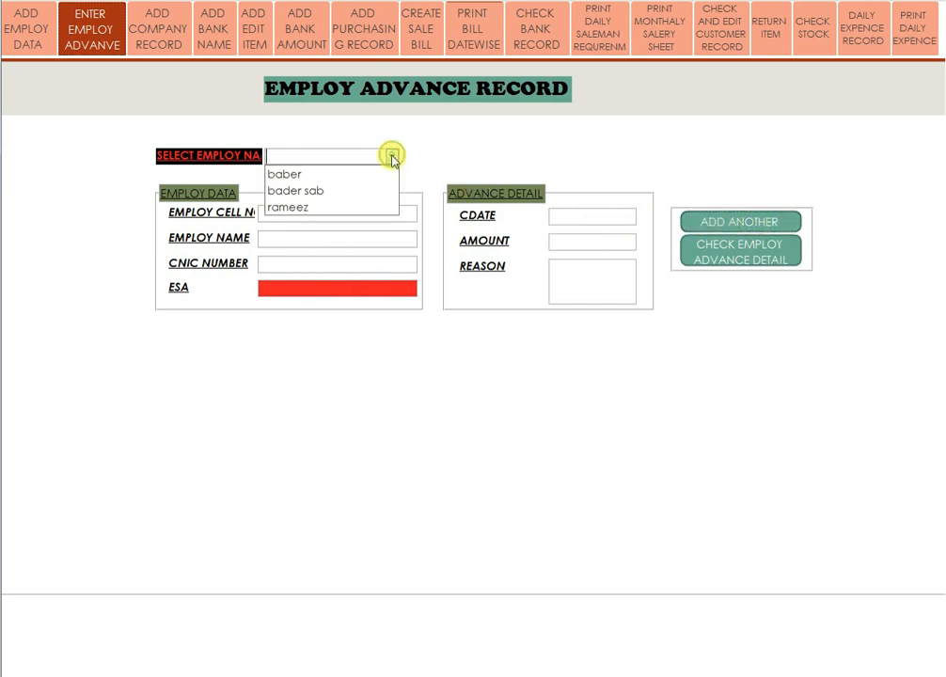
left_click(310, 191)
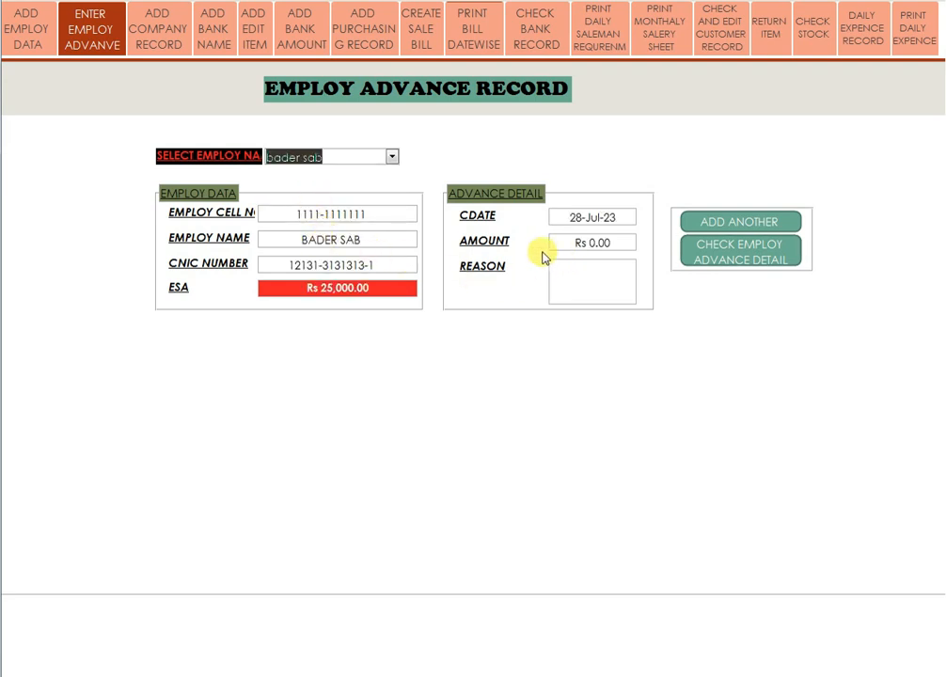
left_click(621, 246)
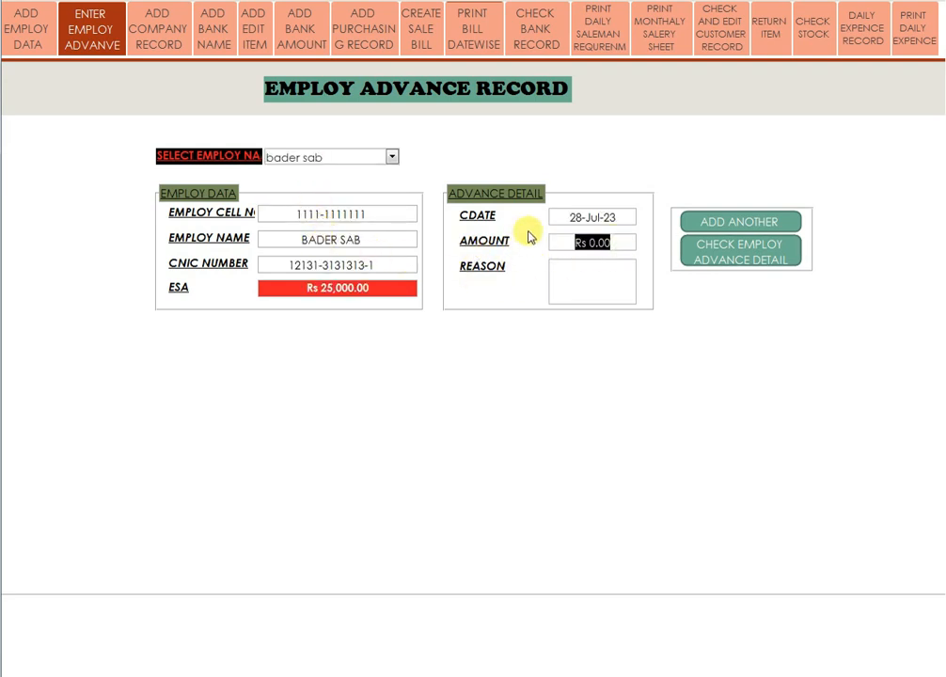
type("1500")
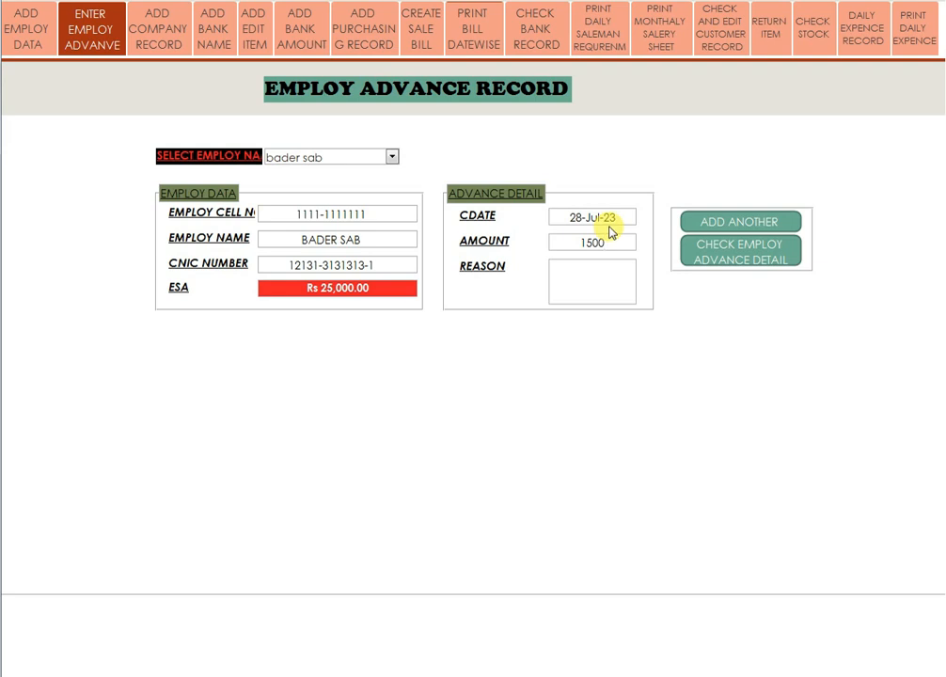
left_click(577, 287)
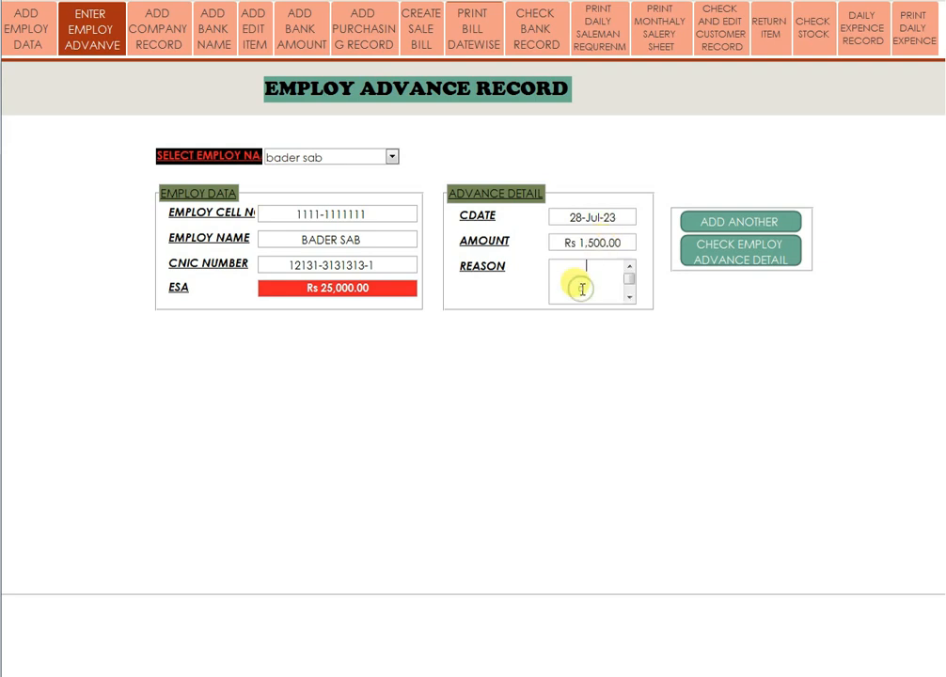
type("fee submit")
left_click(714, 223)
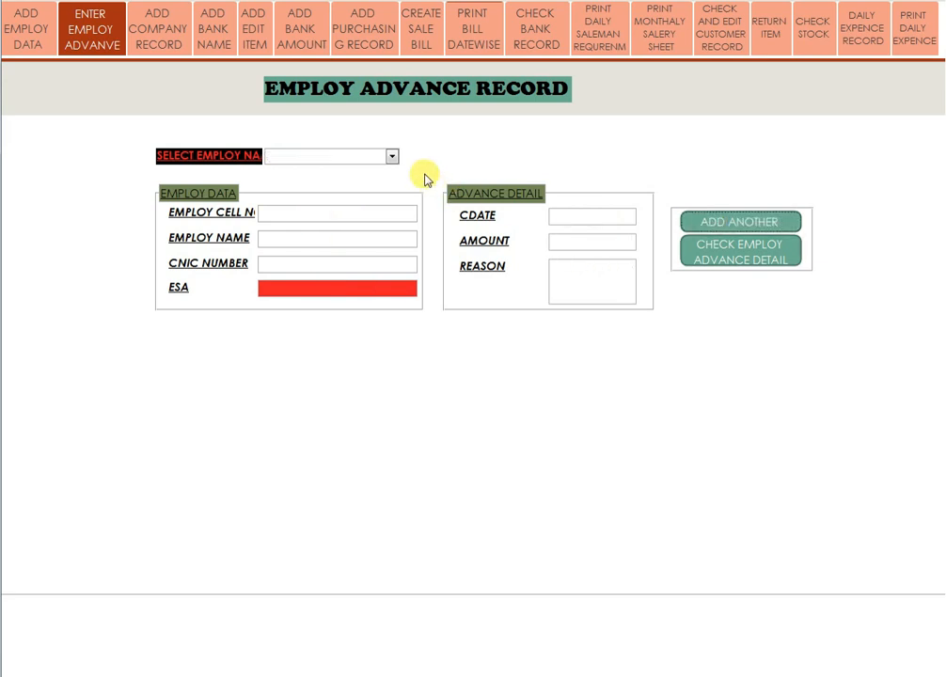
left_click(746, 259)
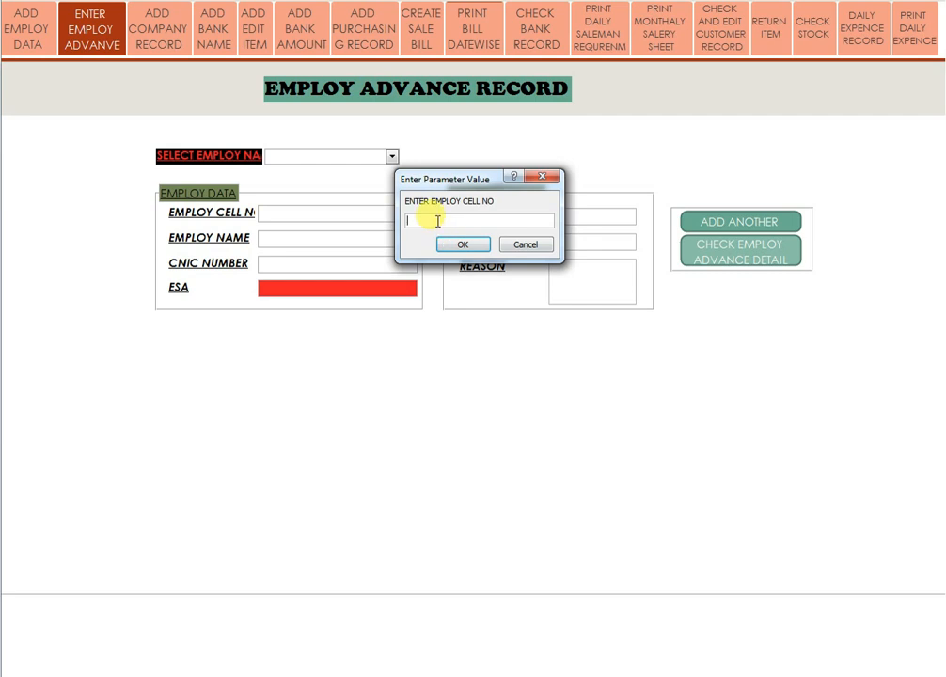
type("111111")
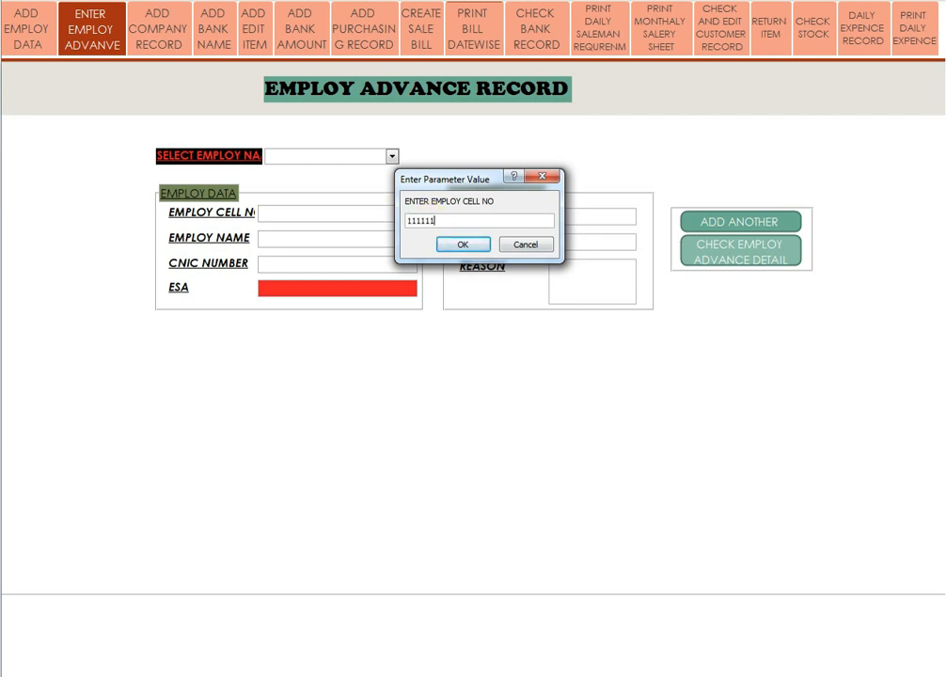
key("BackSpace")
key("BackSpace")
key("BackSpace")
key("BackSpace")
key("BackSpace")
type("111111")
left_click(483, 248)
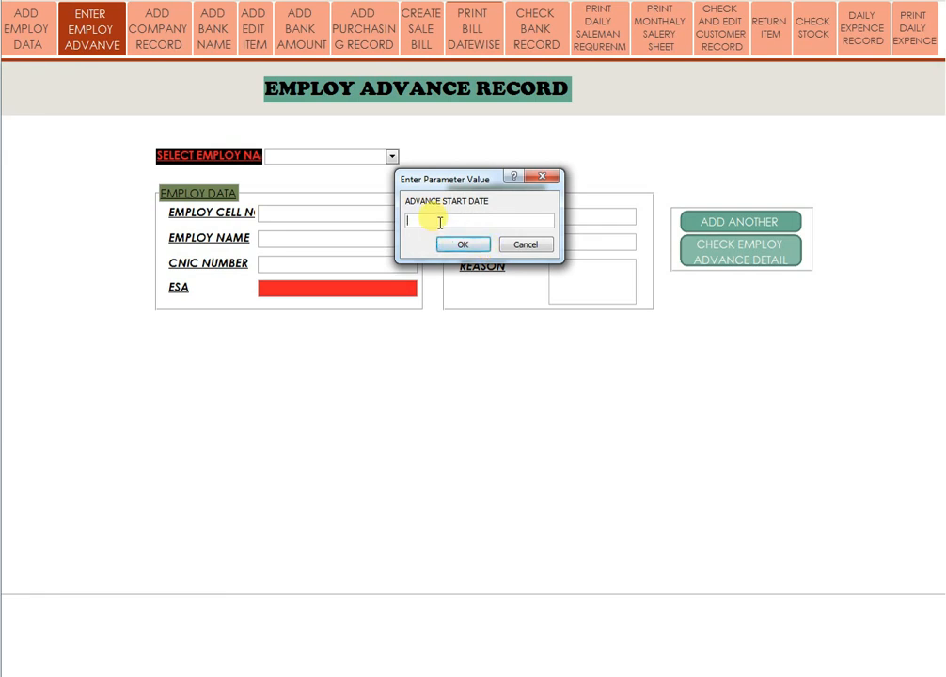
type("1/7/203")
key("BackSpace")
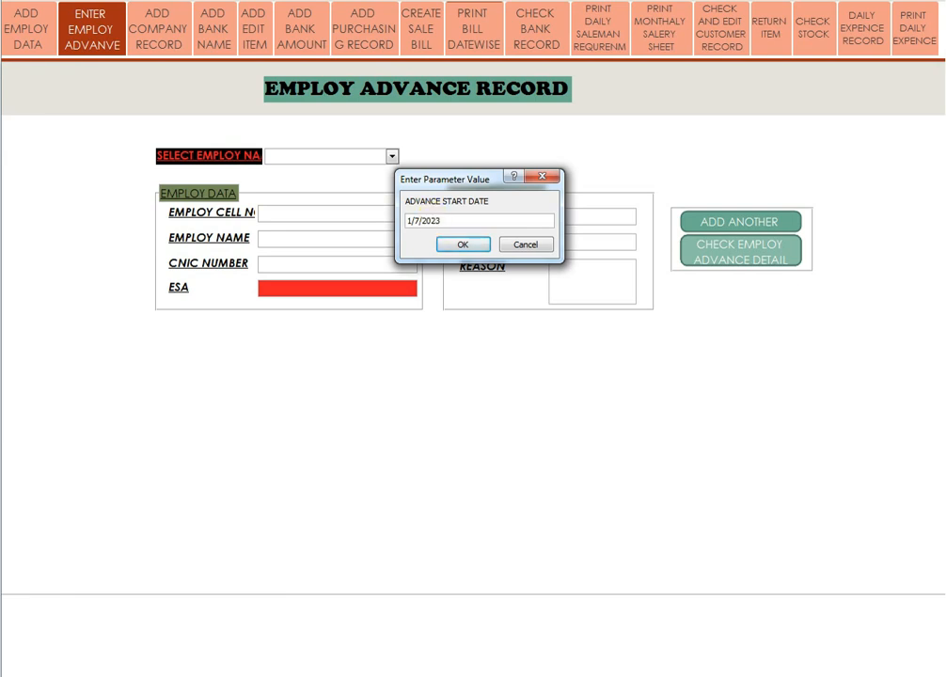
key("Return")
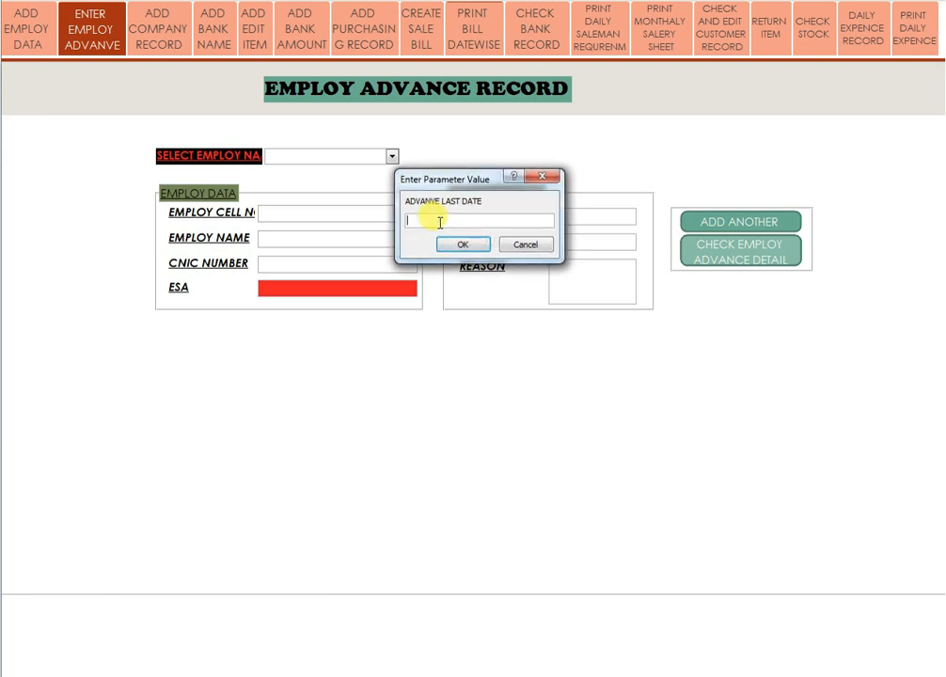
type("31/7/20")
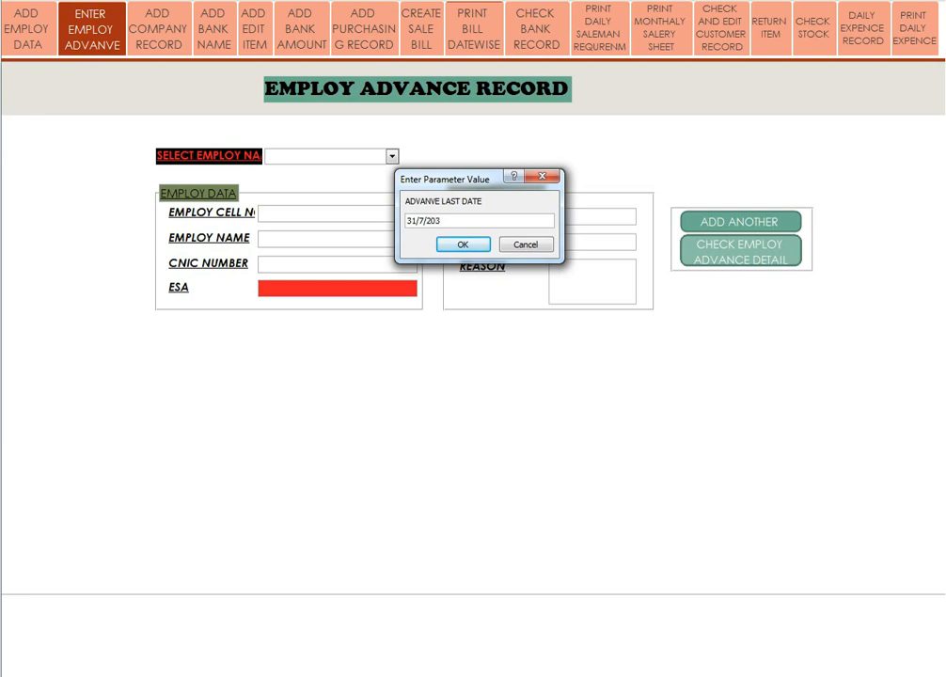
type("2")
key("Return")
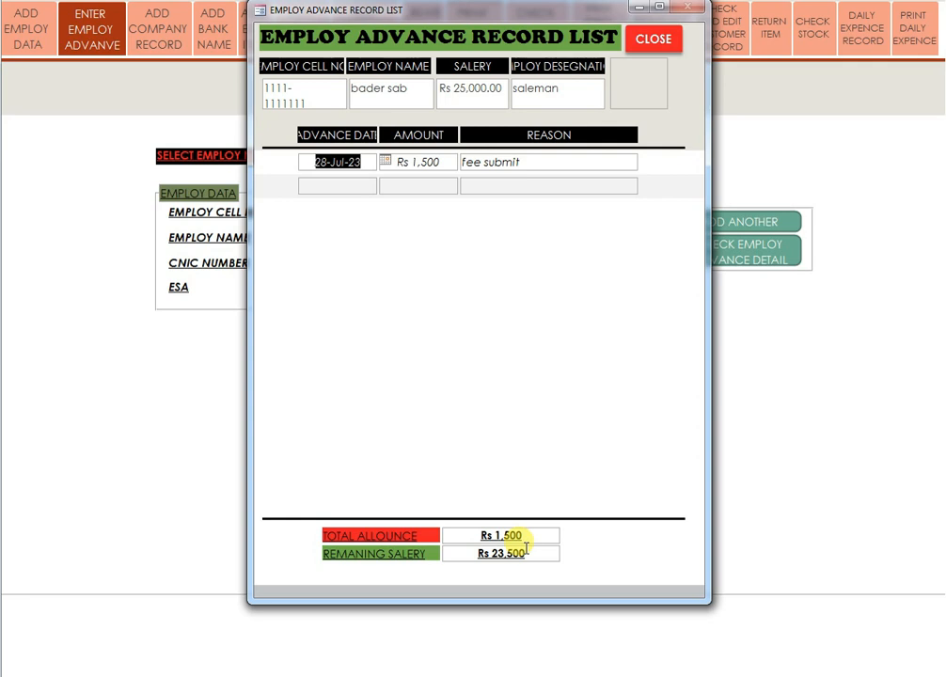
left_click(653, 38)
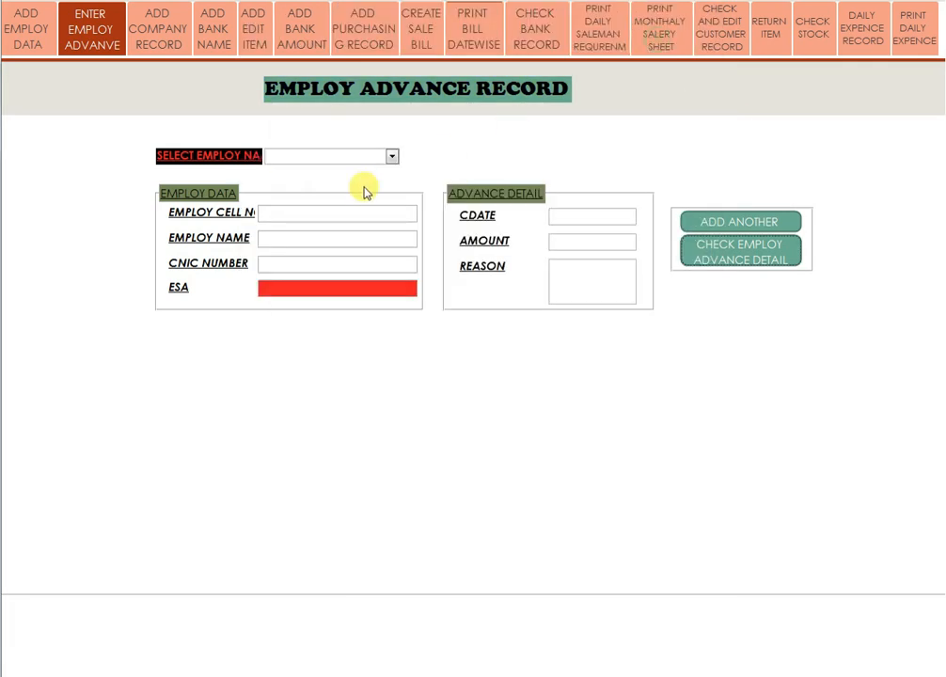
Add company row with code 4, name 'apna hub' and its Lahore road address.
left_click(161, 39)
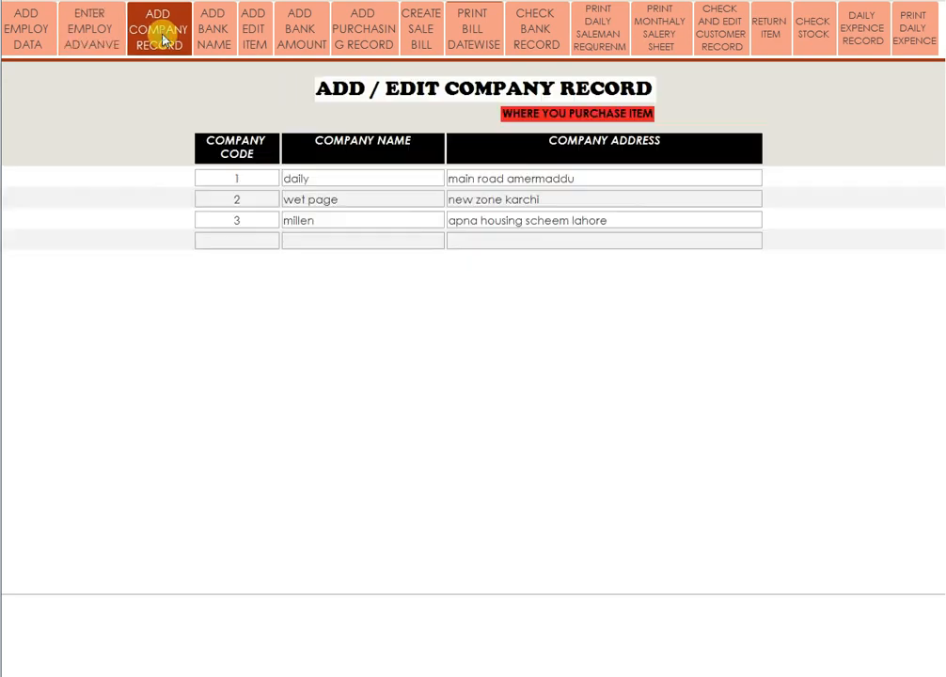
left_click(237, 237)
type("4")
left_click(304, 241)
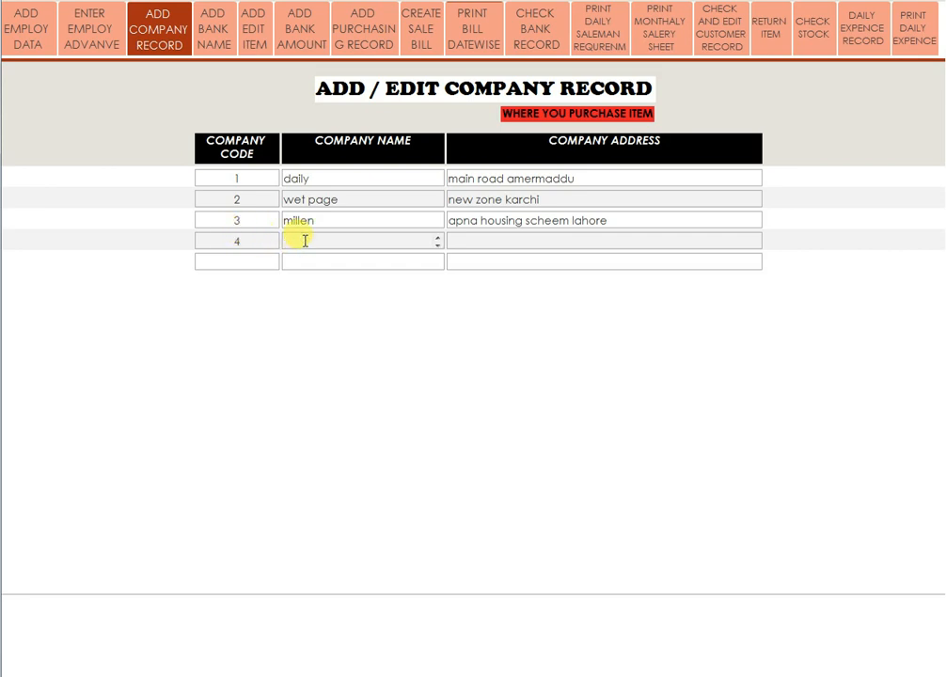
type("apna")
type("hub")
left_click(453, 239)
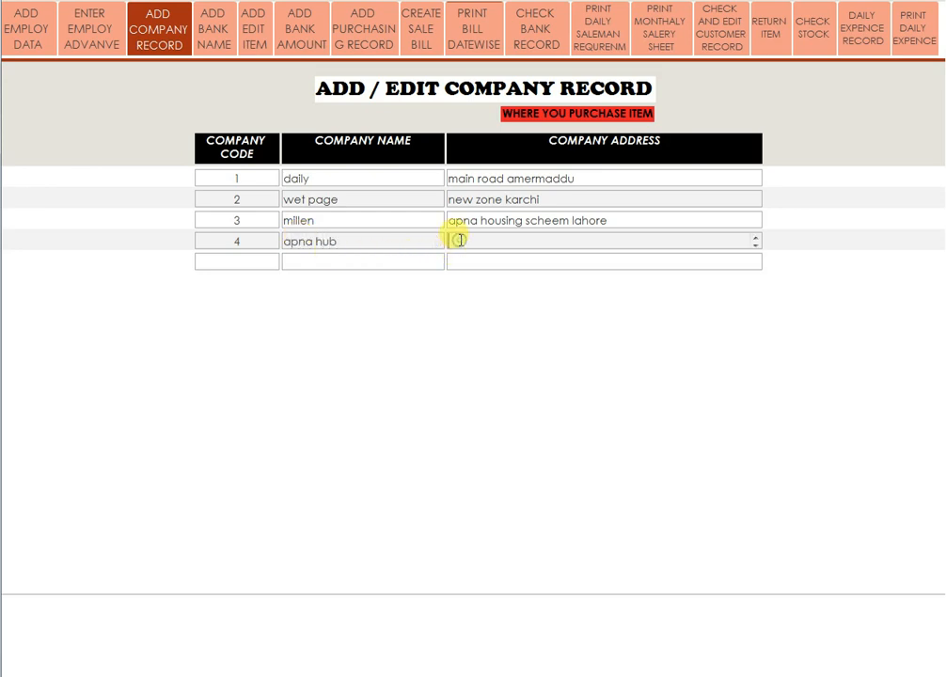
type("ferozpur road lahore")
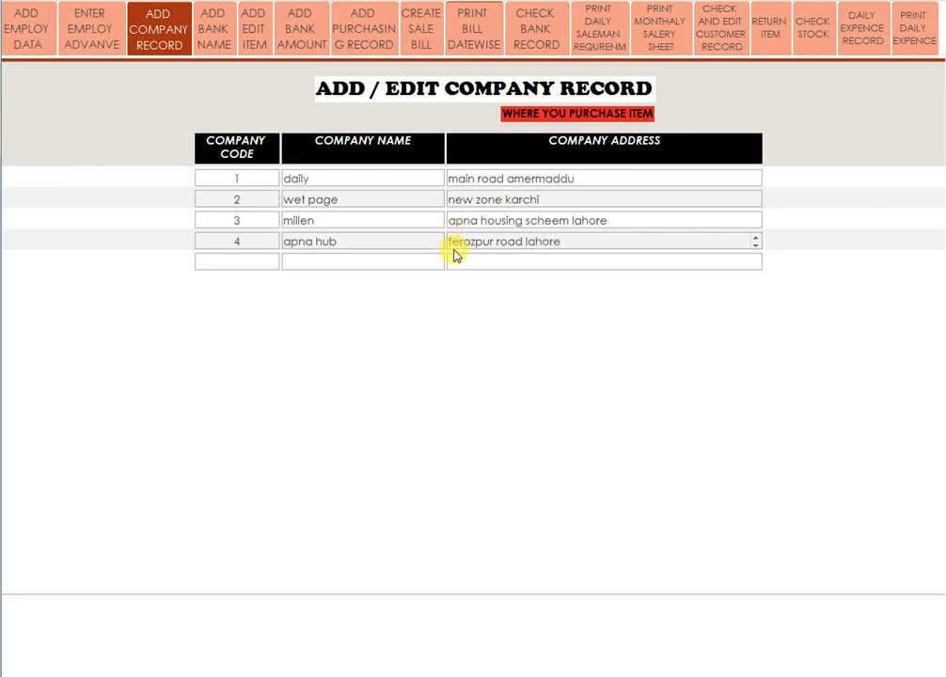
left_click(376, 259)
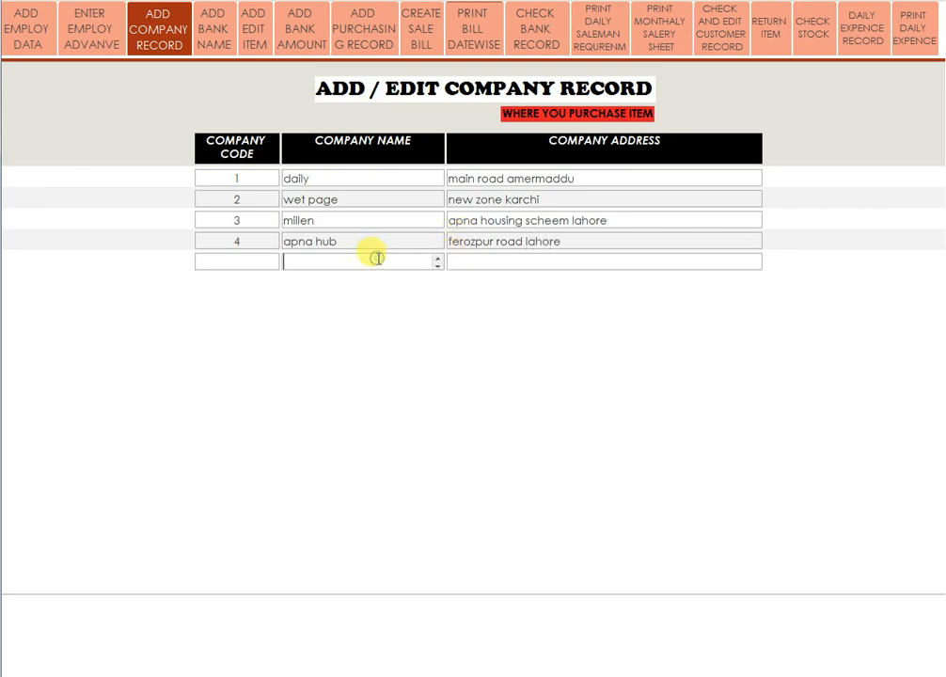
Add bank code 3 named 'hbl' and enter its account number, fixing a typo.
left_click(226, 51)
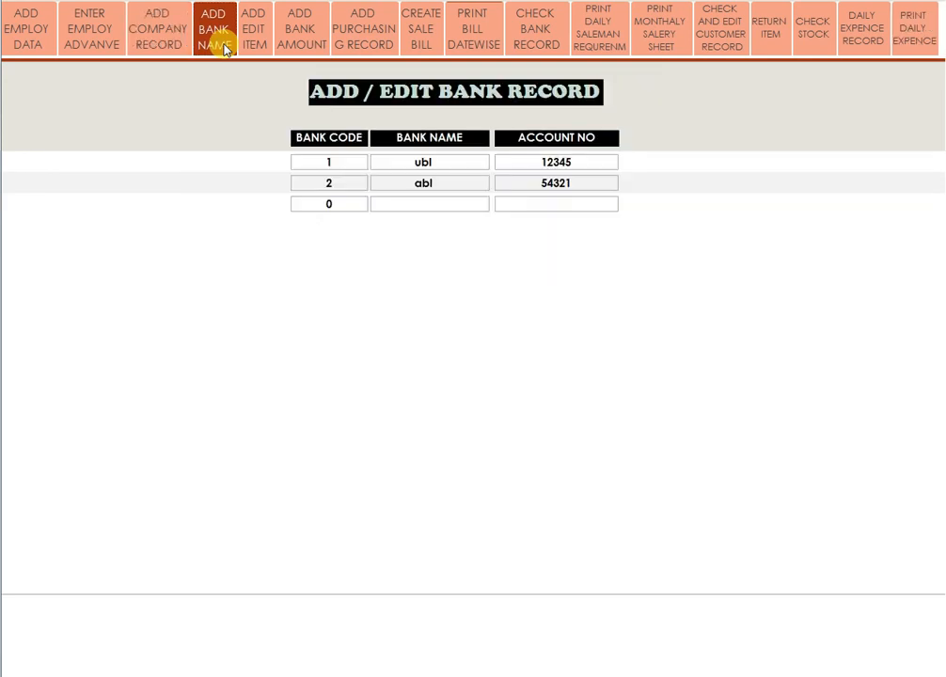
left_click_drag(344, 203, 316, 203)
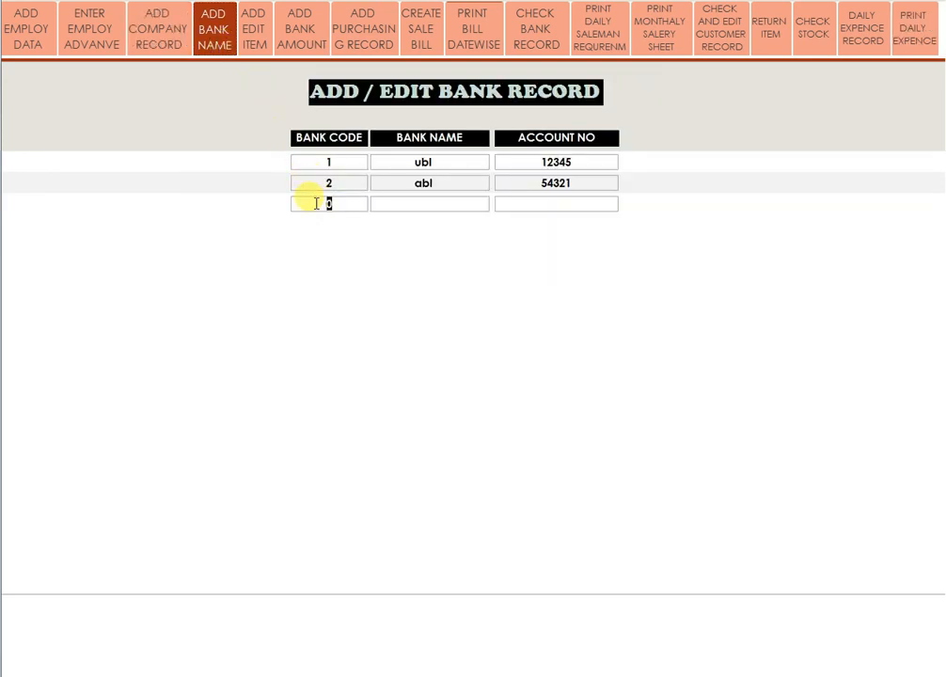
type("3")
left_click(422, 203)
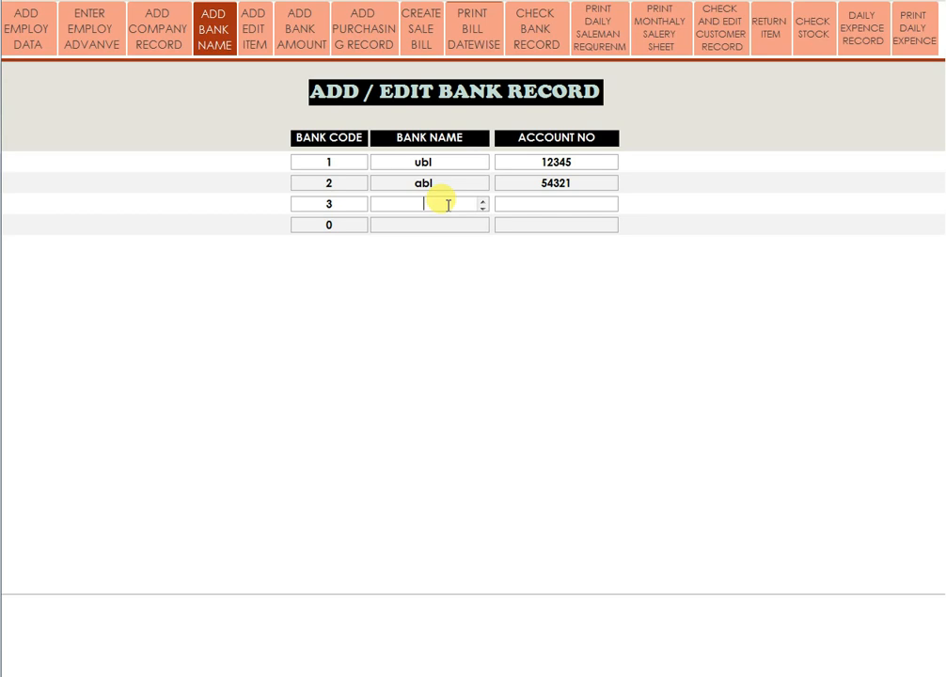
type("hbl")
left_click(559, 203)
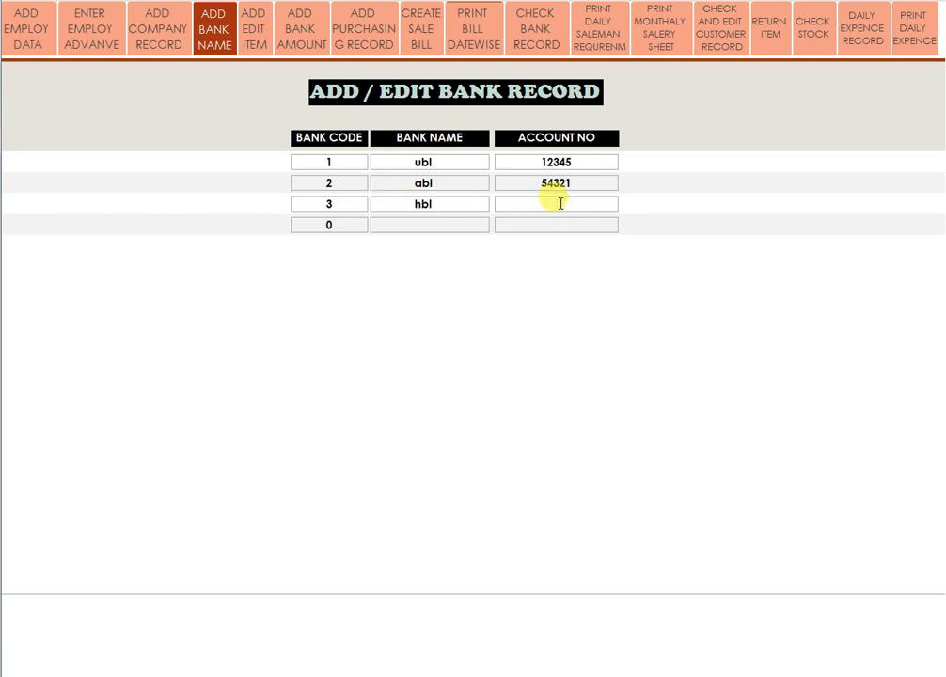
type("78945")
key("BackSpace")
key("BackSpace")
key("BackSpace")
key("BackSpace")
key("BackSpace")
type("98765")
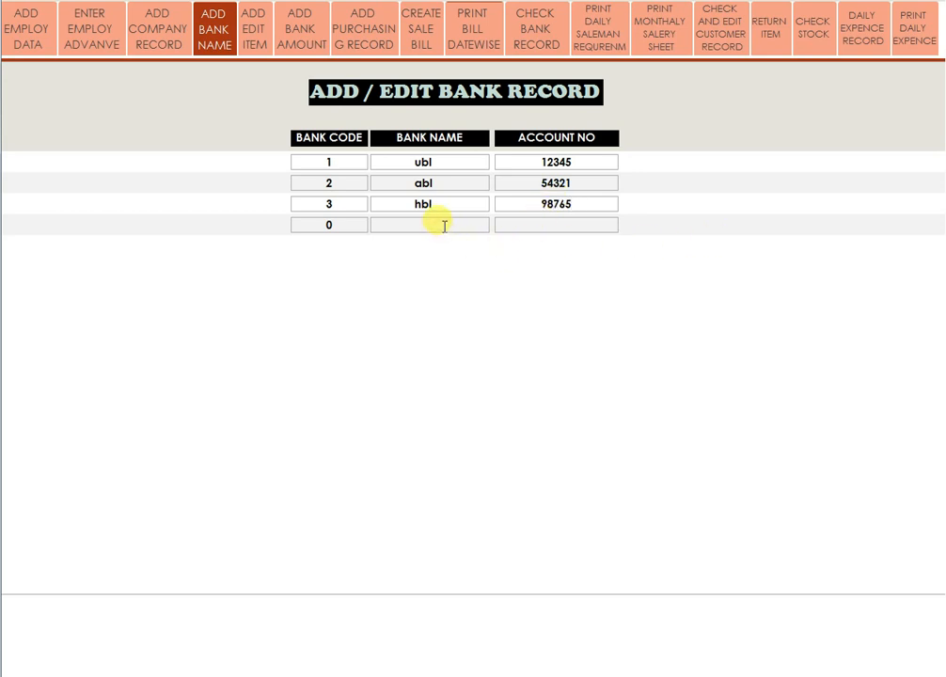
Add item 128 'rose petel' with purchase price 85 and sale price 91.
left_click(252, 42)
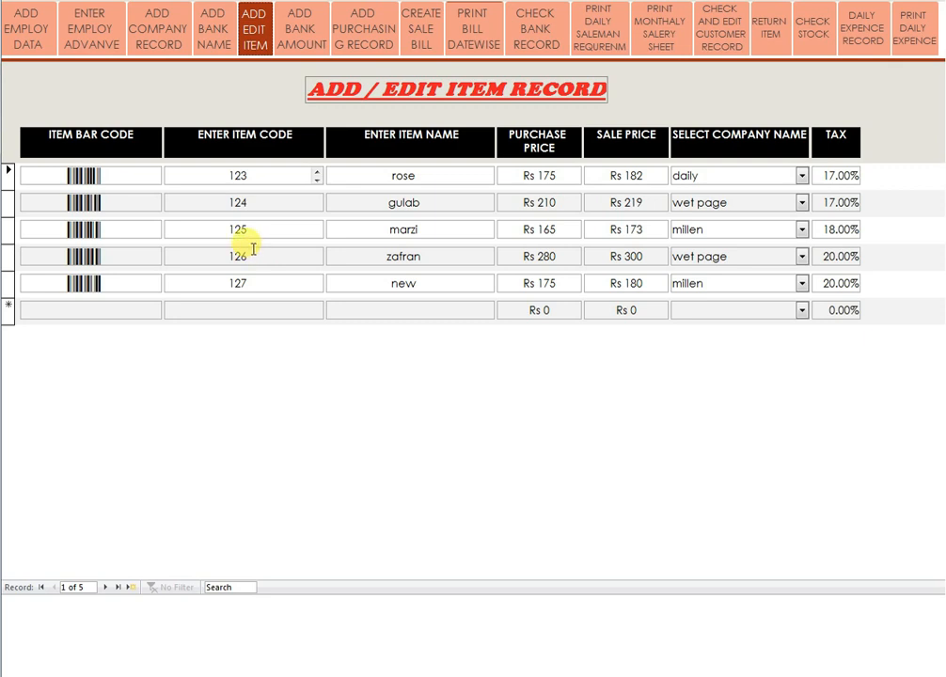
left_click(241, 312)
type("128")
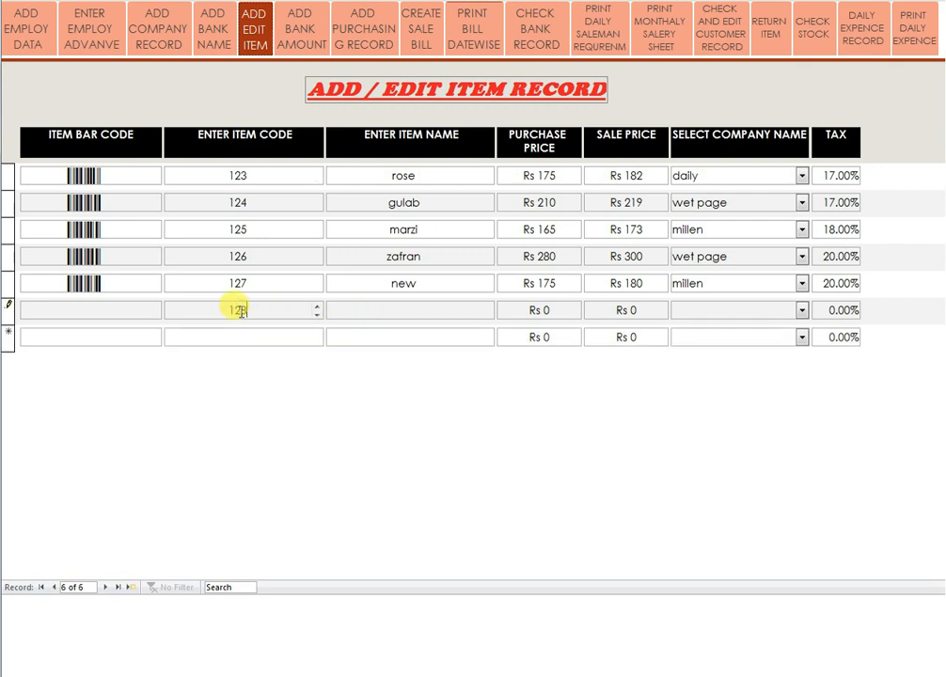
left_click(381, 309)
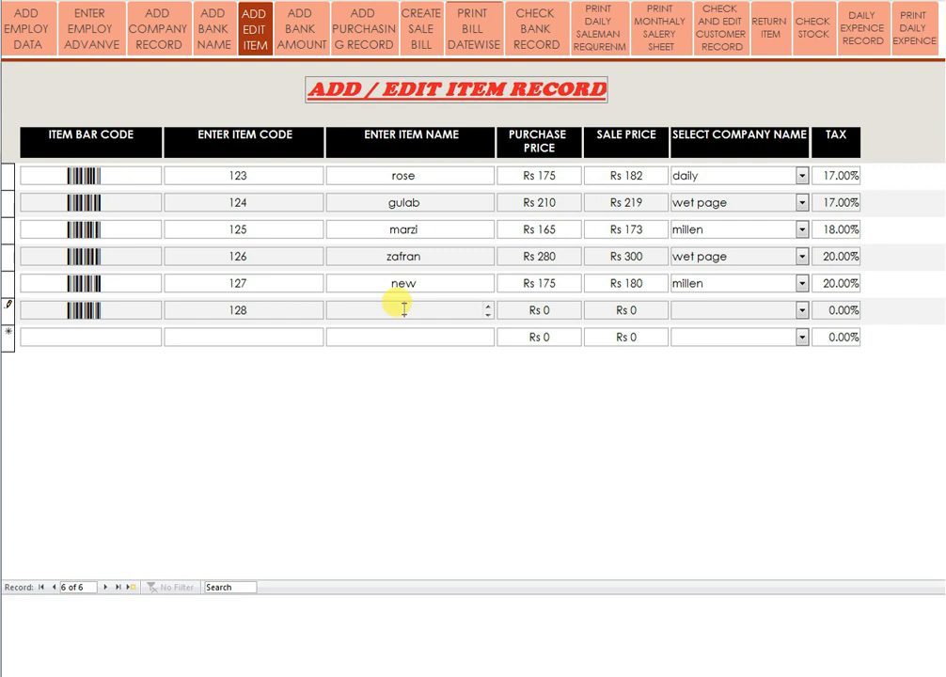
type("rose petel")
key("Tab")
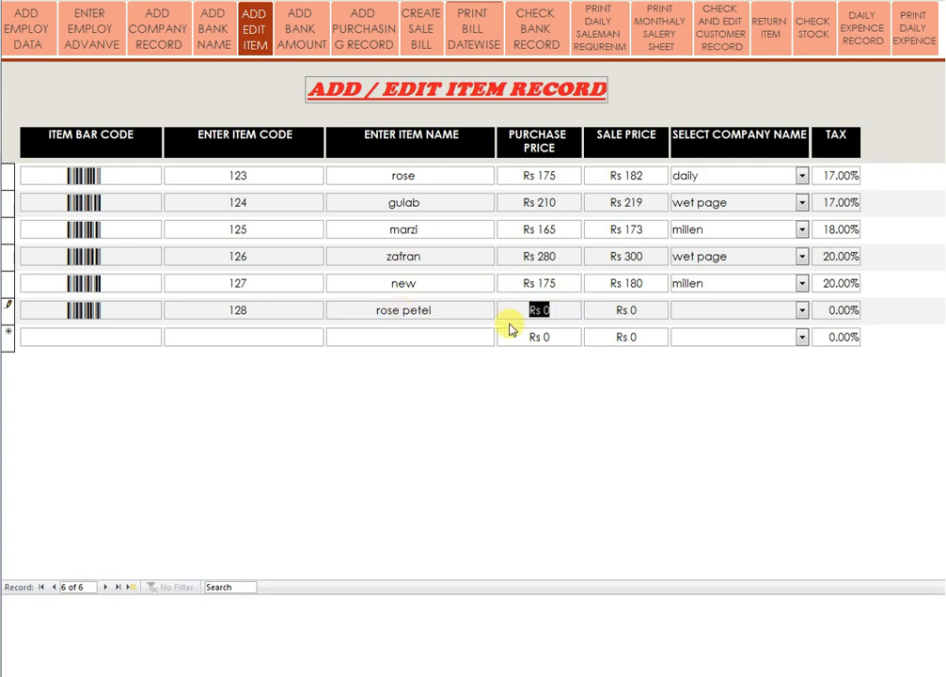
type("85")
key("Tab")
type("91")
Assign company apna hub and 20% tax to item 128 and save it.
left_click(802, 311)
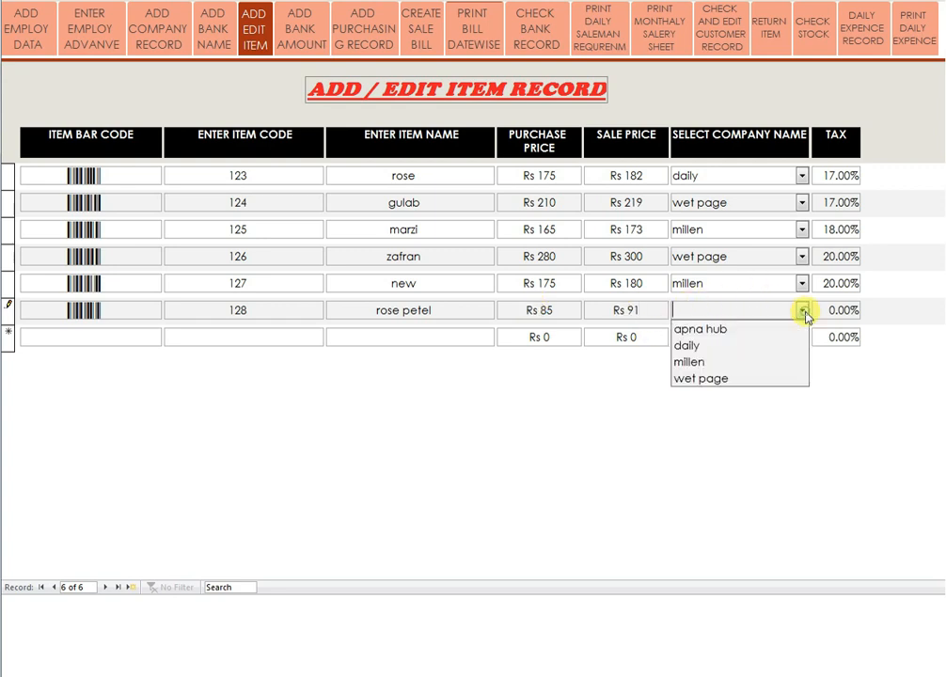
left_click(711, 330)
left_click_drag(815, 308, 879, 311)
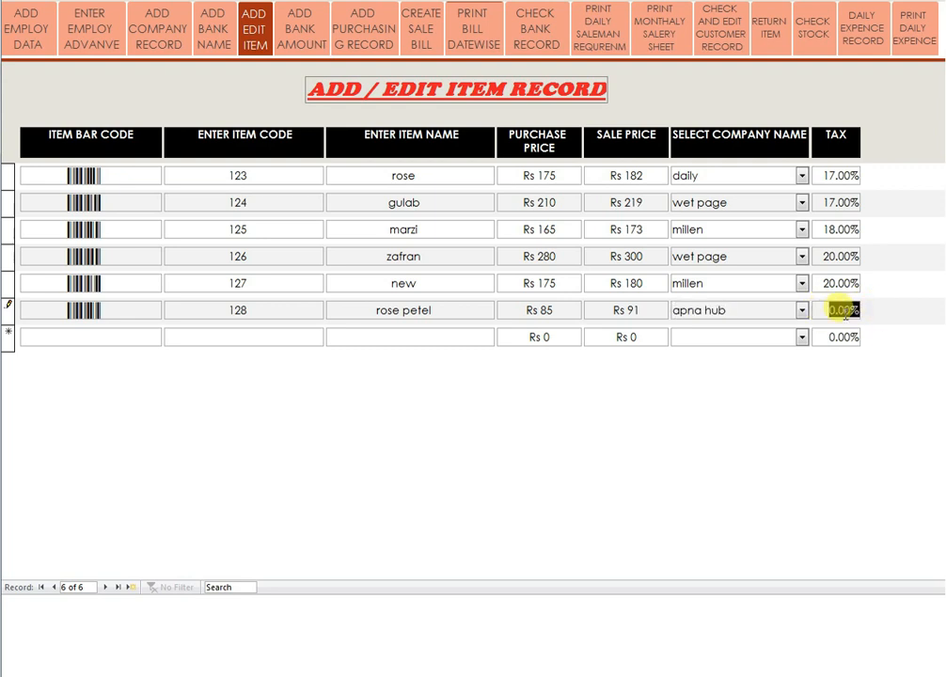
type("20")
left_click(814, 337)
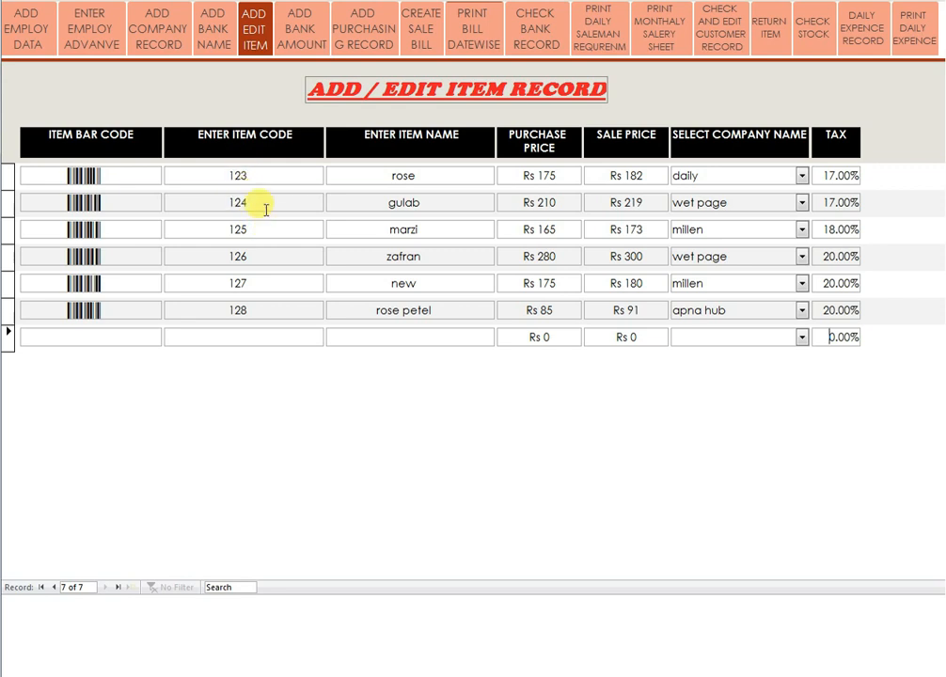
left_click(294, 44)
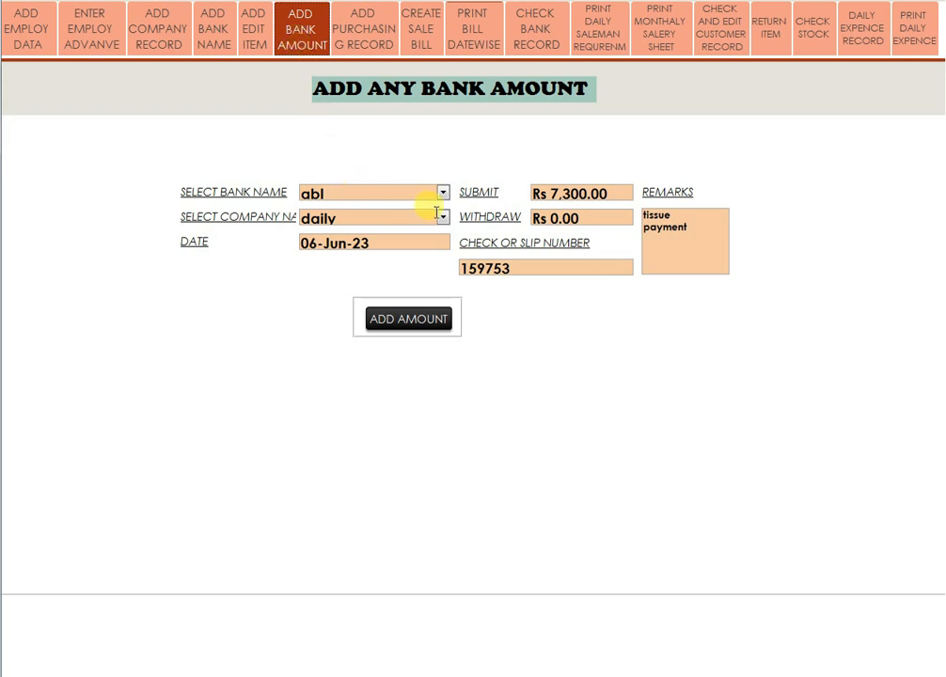
Choose bank hbl, company apna hub and date 12 July 2023 for the deposit.
left_click(407, 320)
left_click(442, 193)
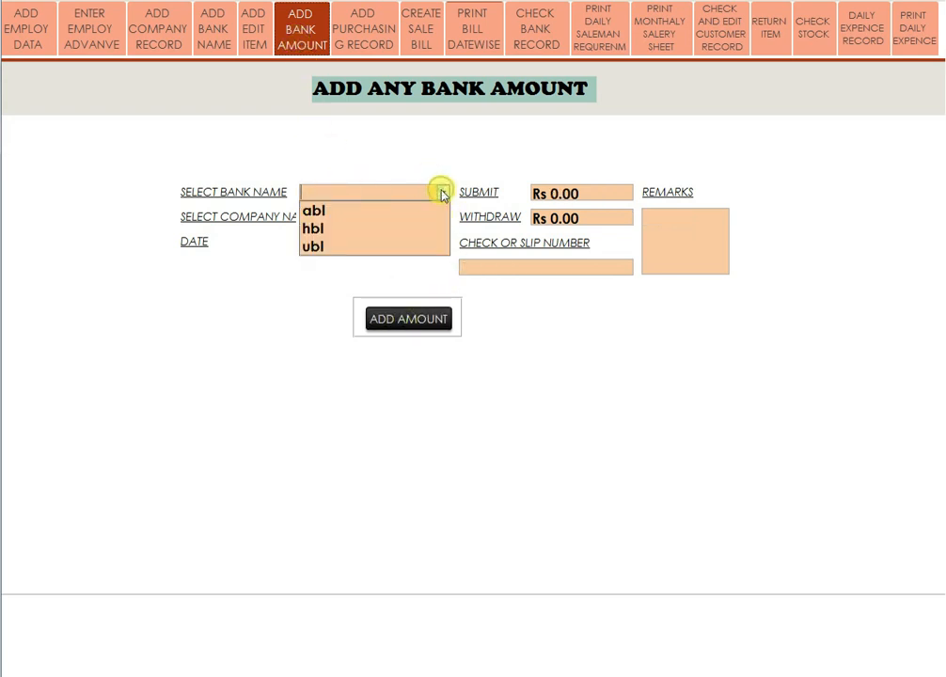
left_click(322, 231)
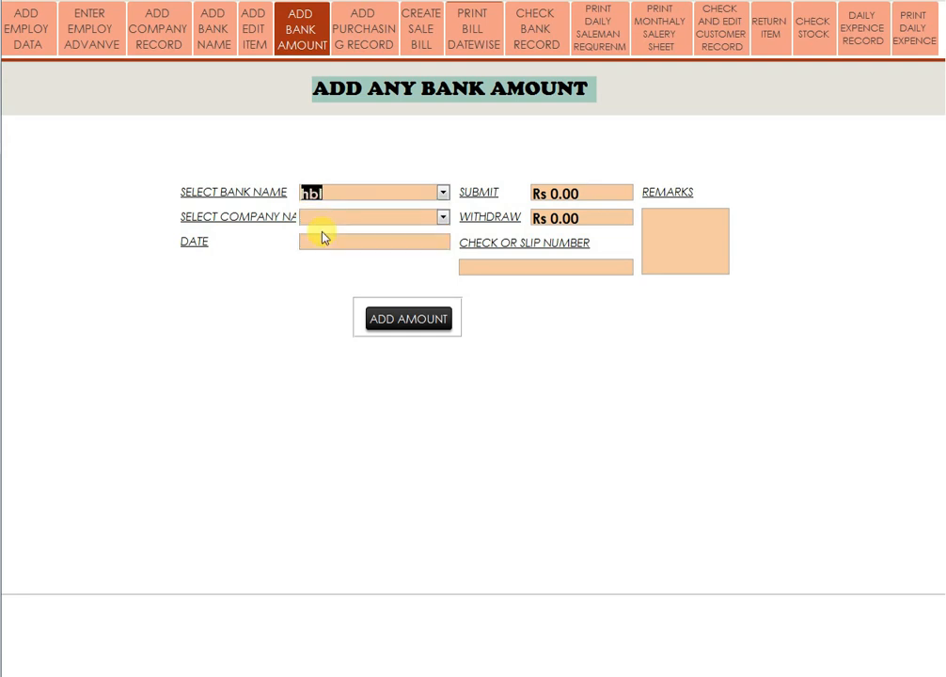
left_click(443, 217)
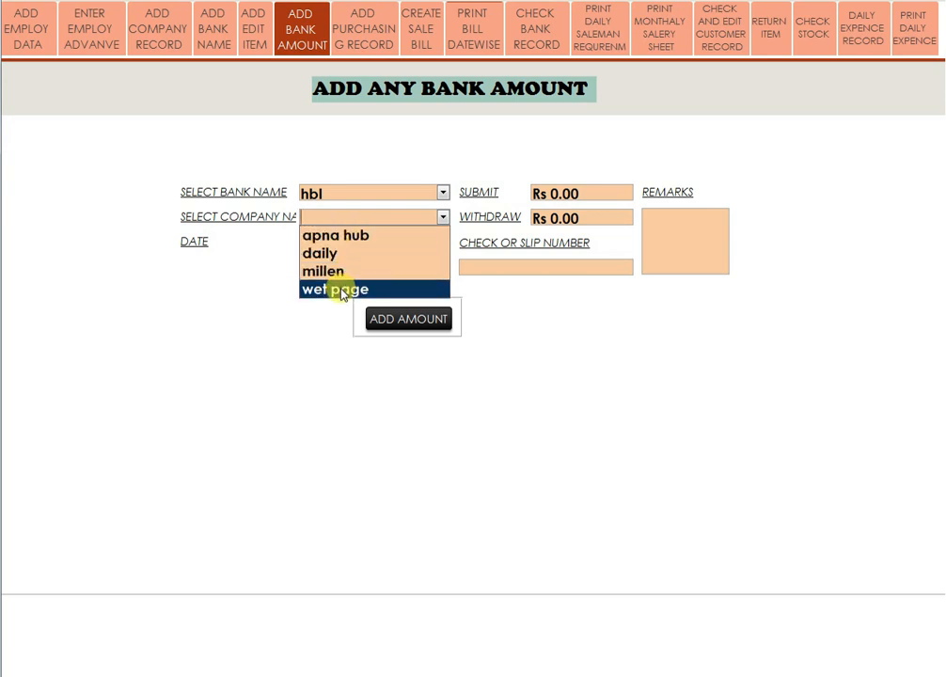
left_click(337, 236)
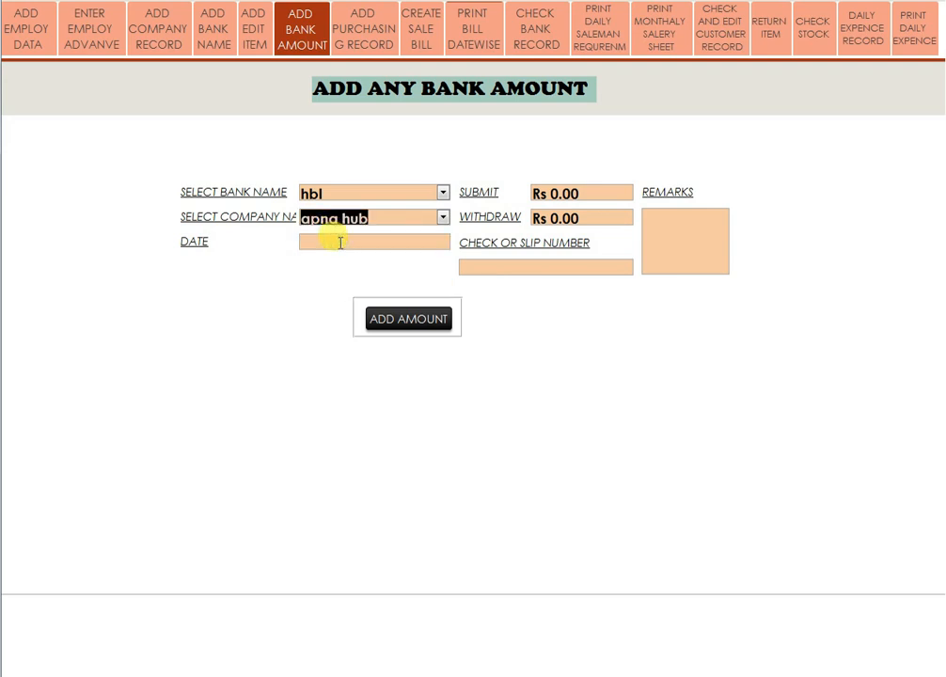
left_click(331, 242)
left_click(458, 241)
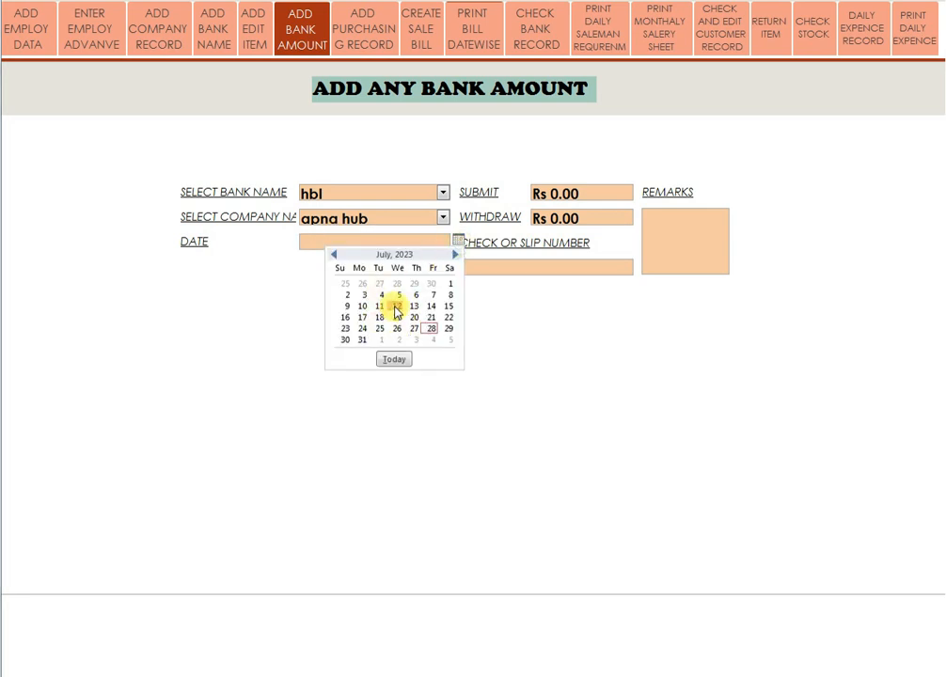
left_click(396, 306)
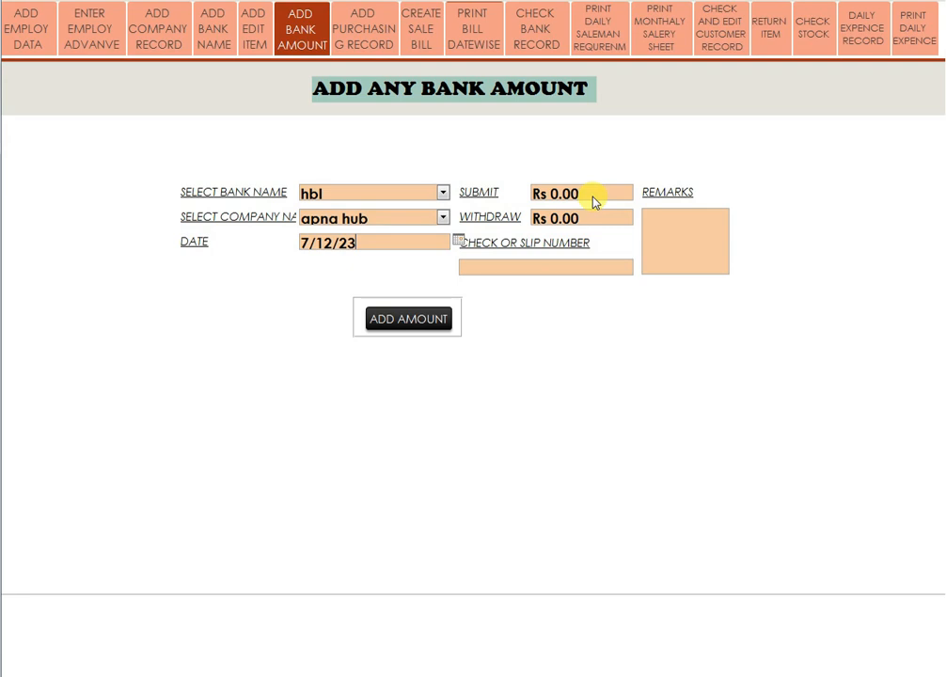
Enter a 12,000 deposit with its slip number and remark 'bill no 17 full payment', then save.
left_click_drag(593, 196, 532, 191)
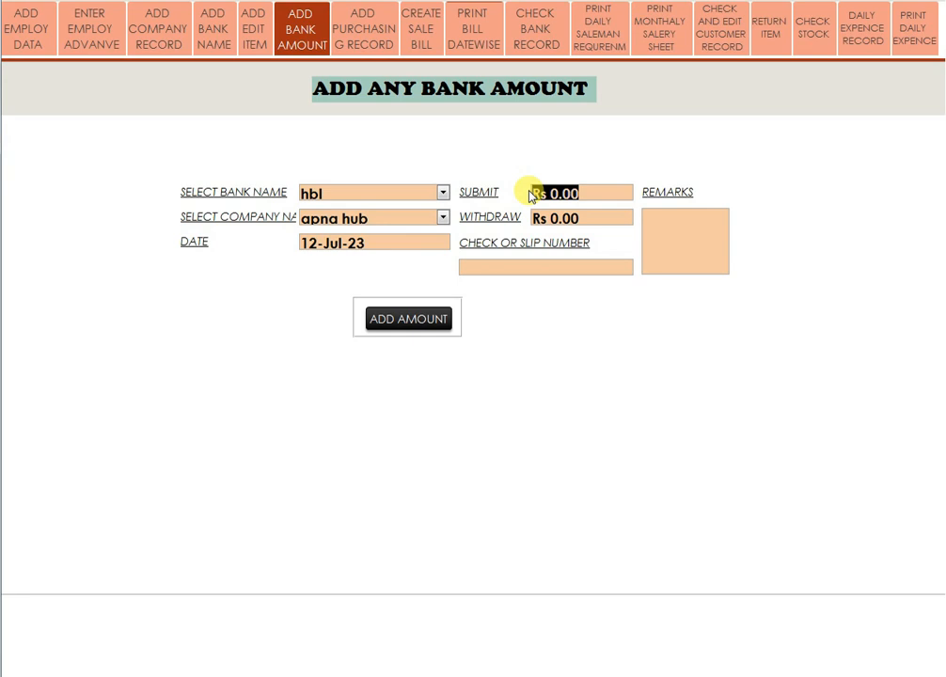
type("2000")
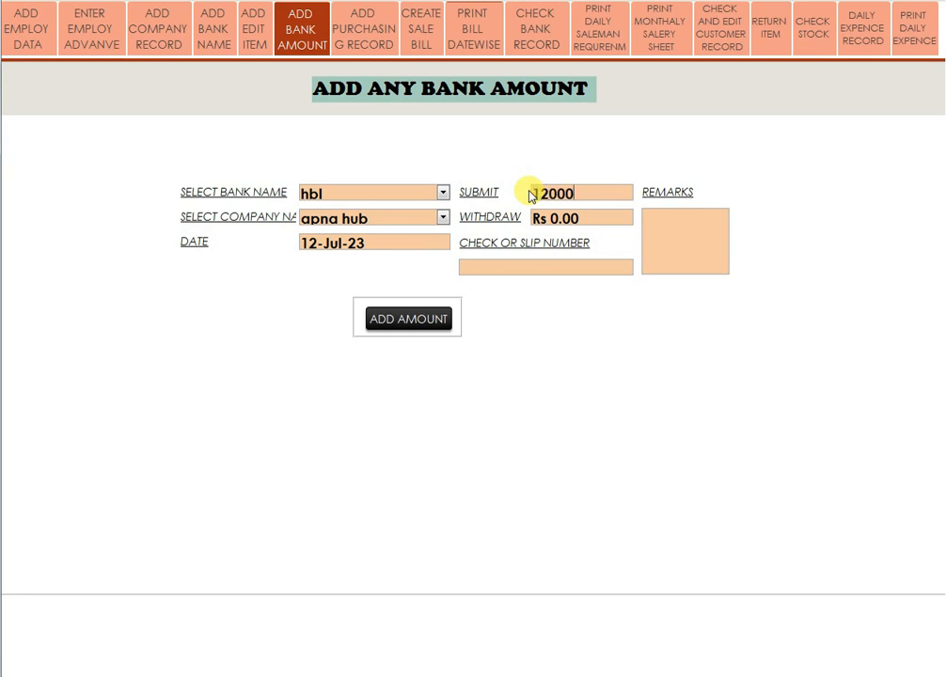
left_click(594, 220)
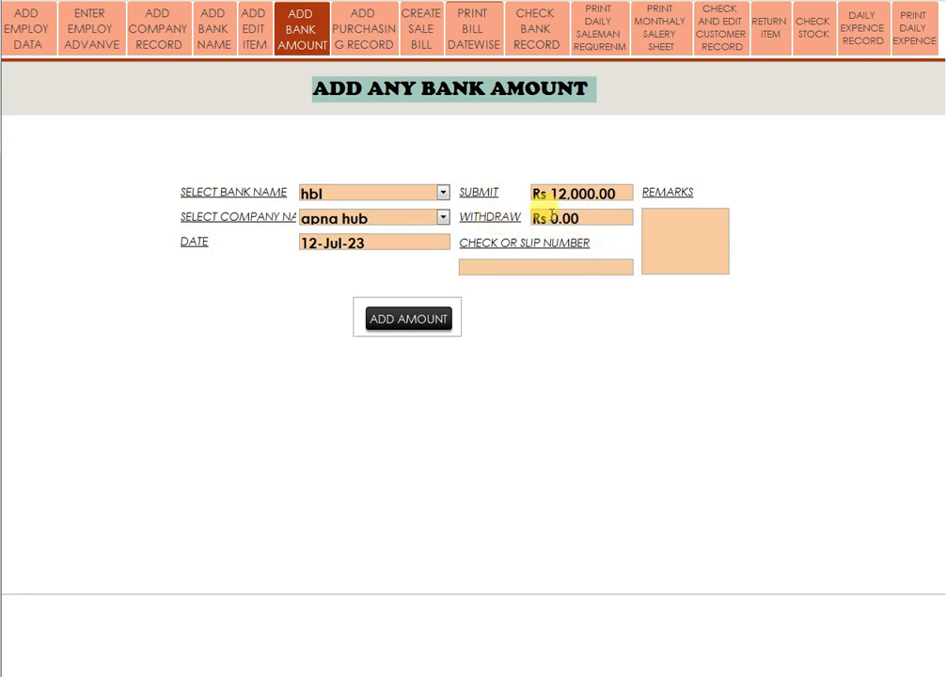
left_click(477, 268)
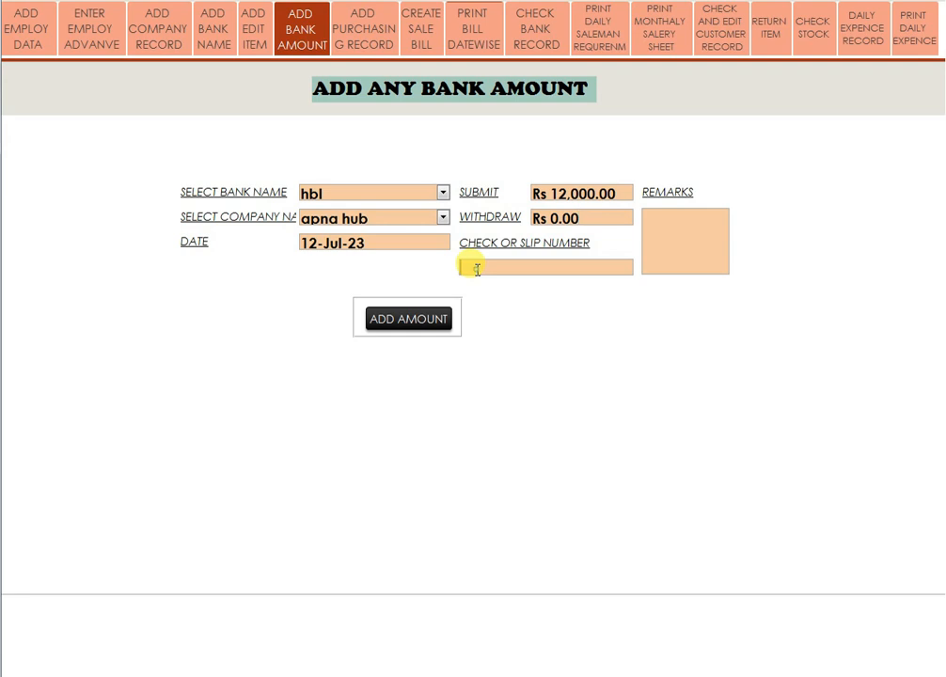
type("12345")
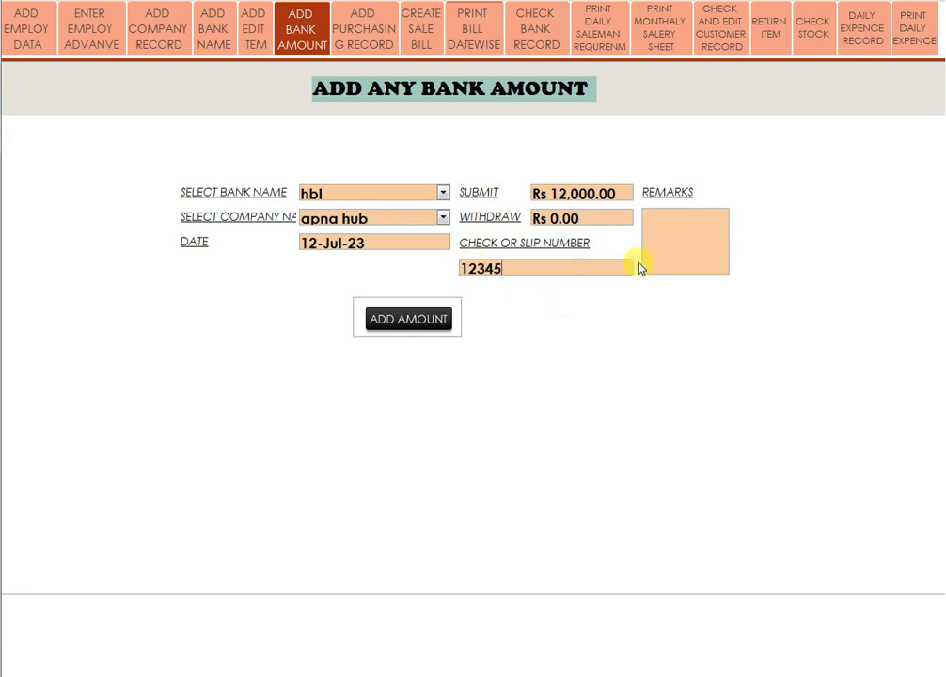
left_click(678, 231)
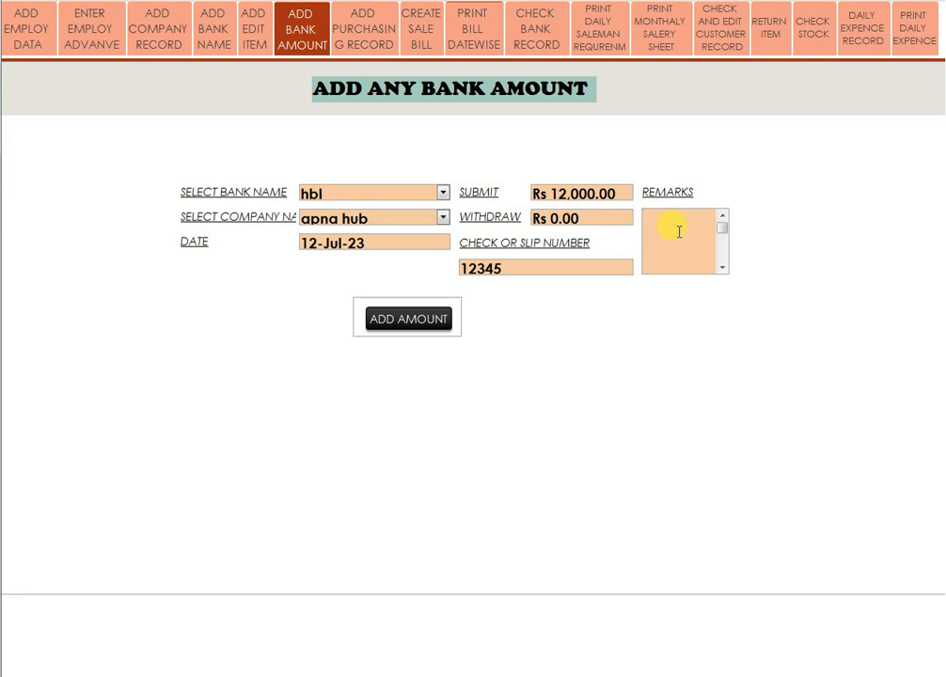
type("bill no 17 full payment")
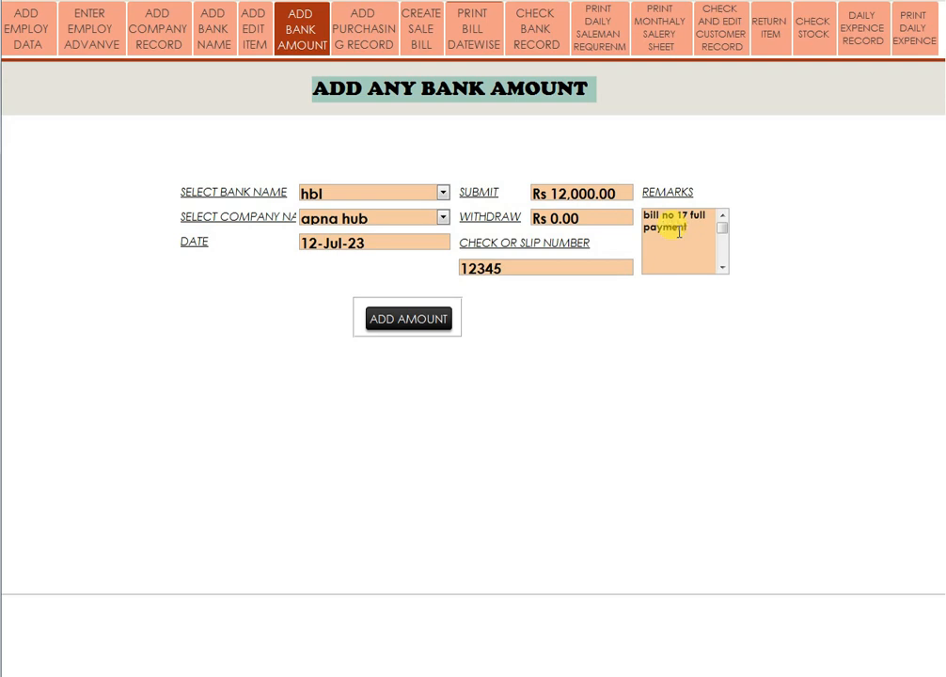
left_click(407, 319)
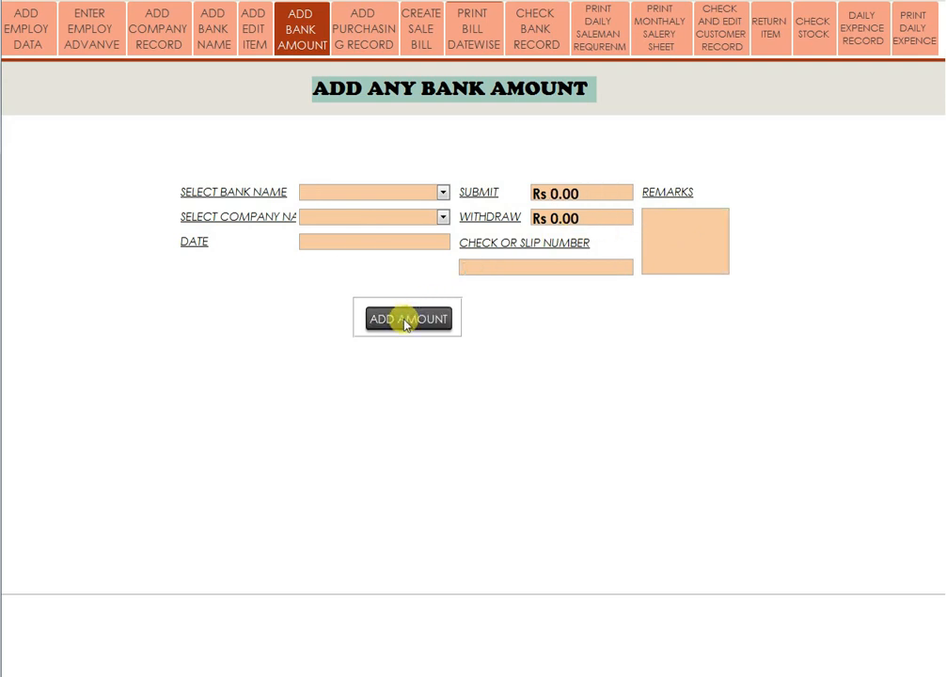
Start a purchase bill from apna hub with a rose petel line of 1 carton, 30 pieces.
left_click(368, 30)
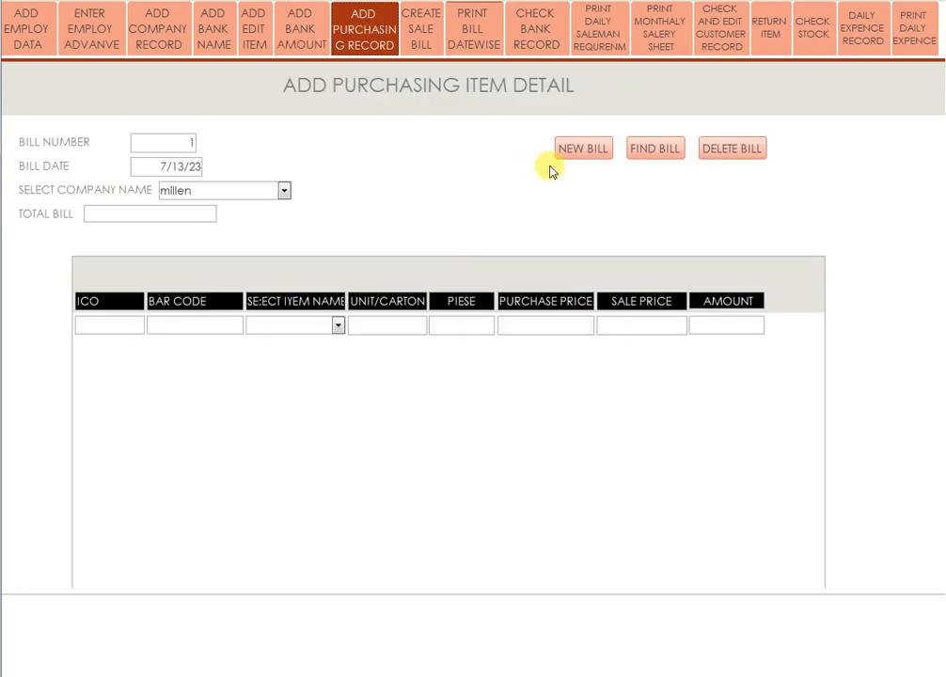
left_click(284, 192)
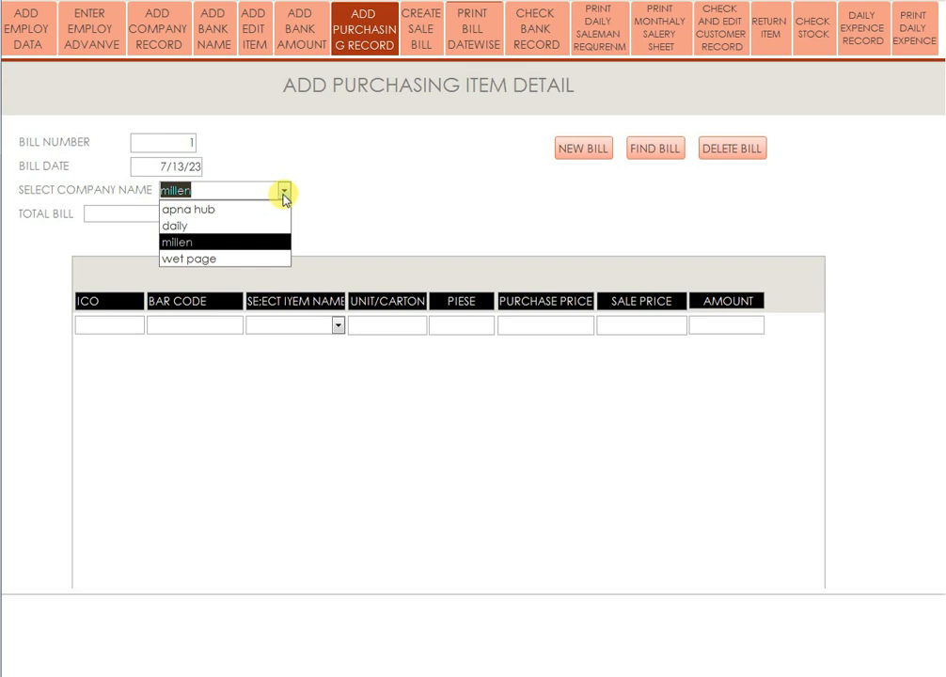
left_click(220, 208)
left_click(187, 214)
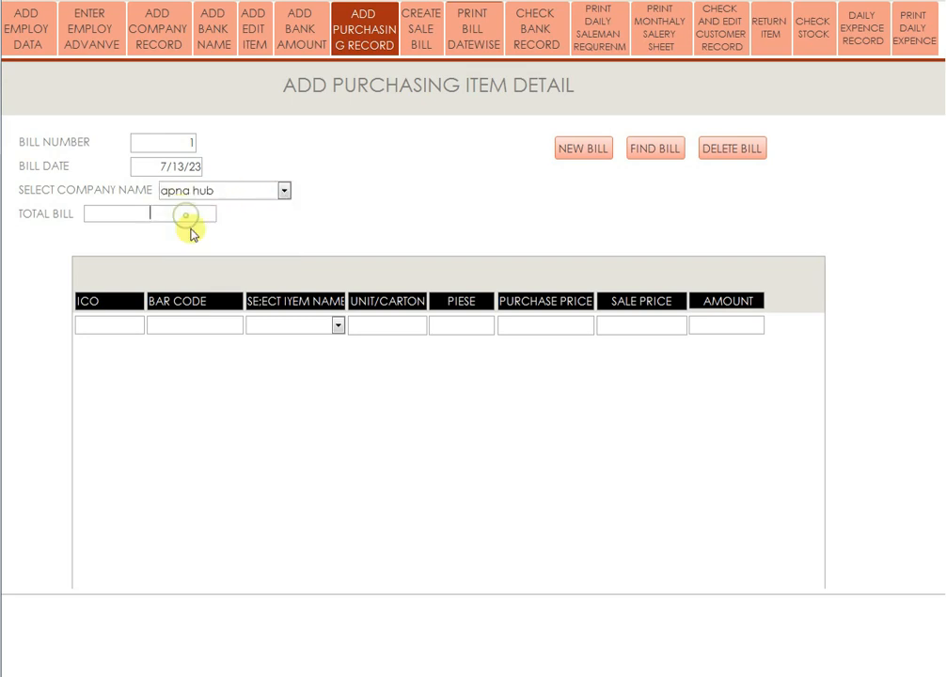
left_click(339, 326)
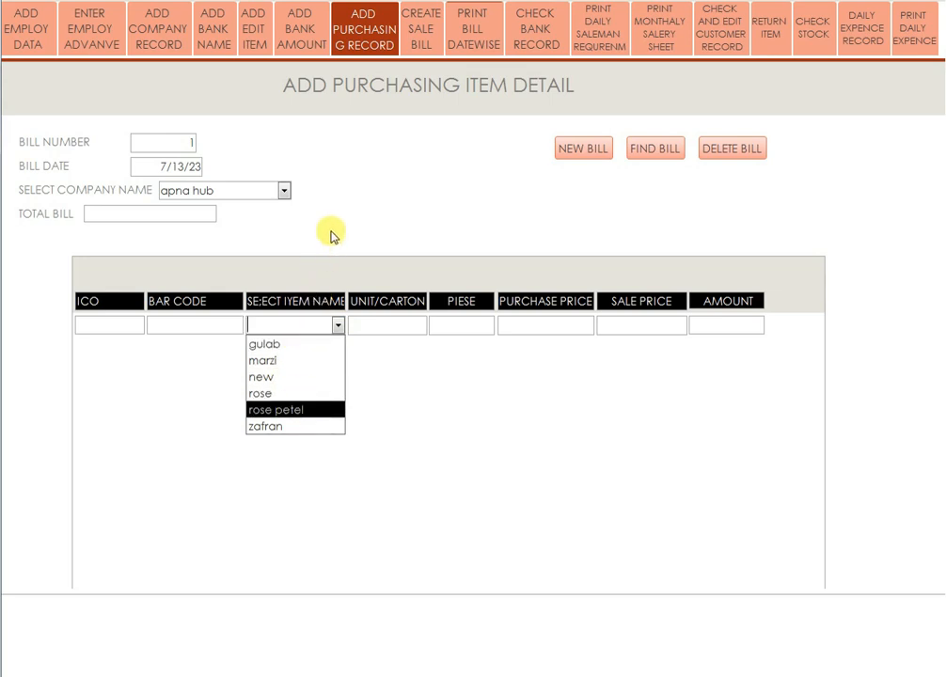
key("Return")
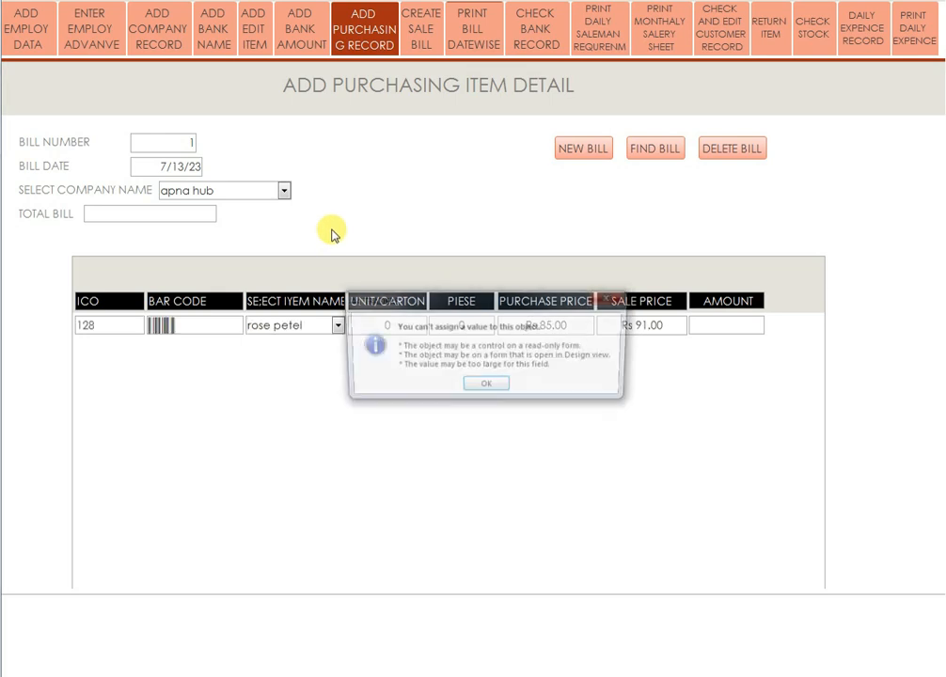
left_click(487, 386)
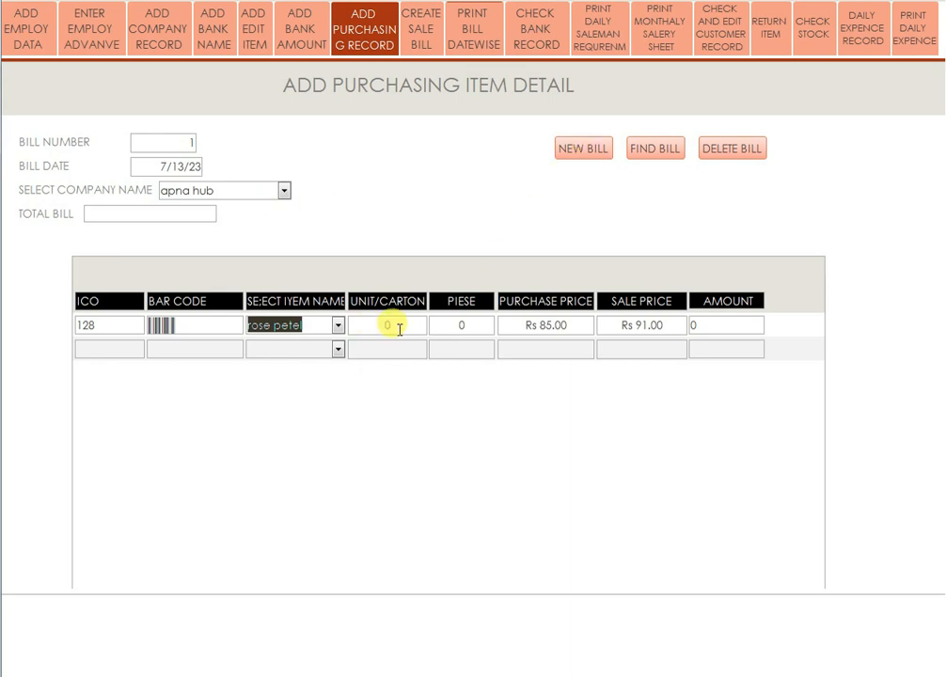
left_click(366, 325)
type("1")
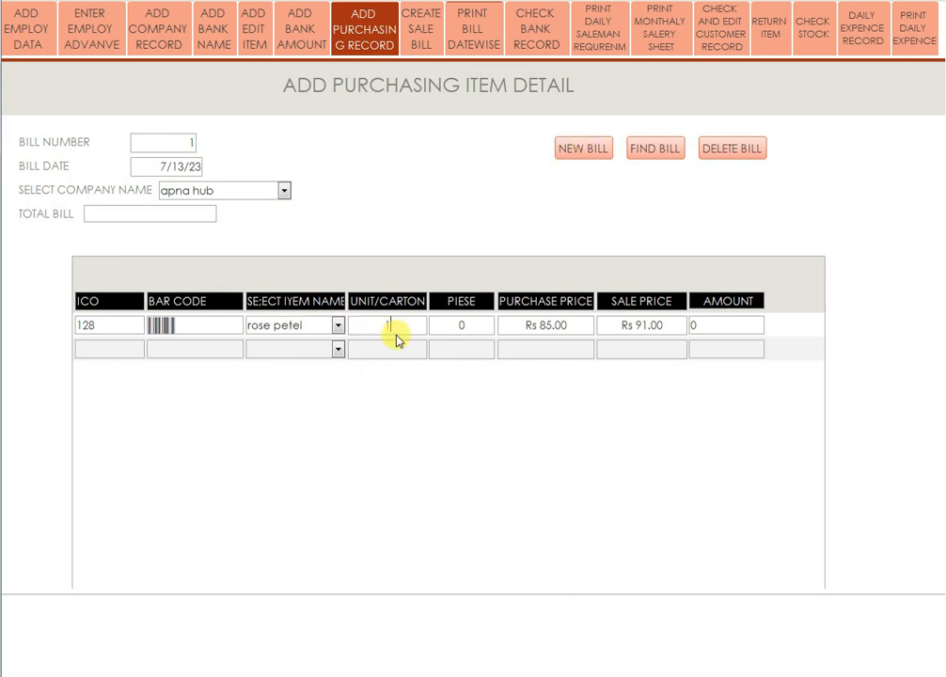
double_click(481, 327)
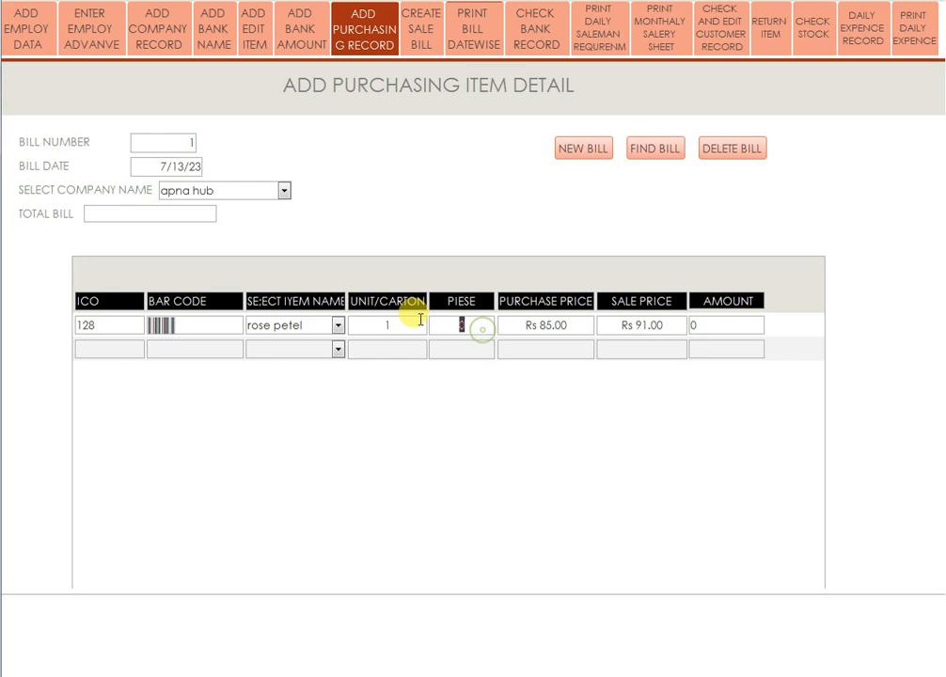
type("30")
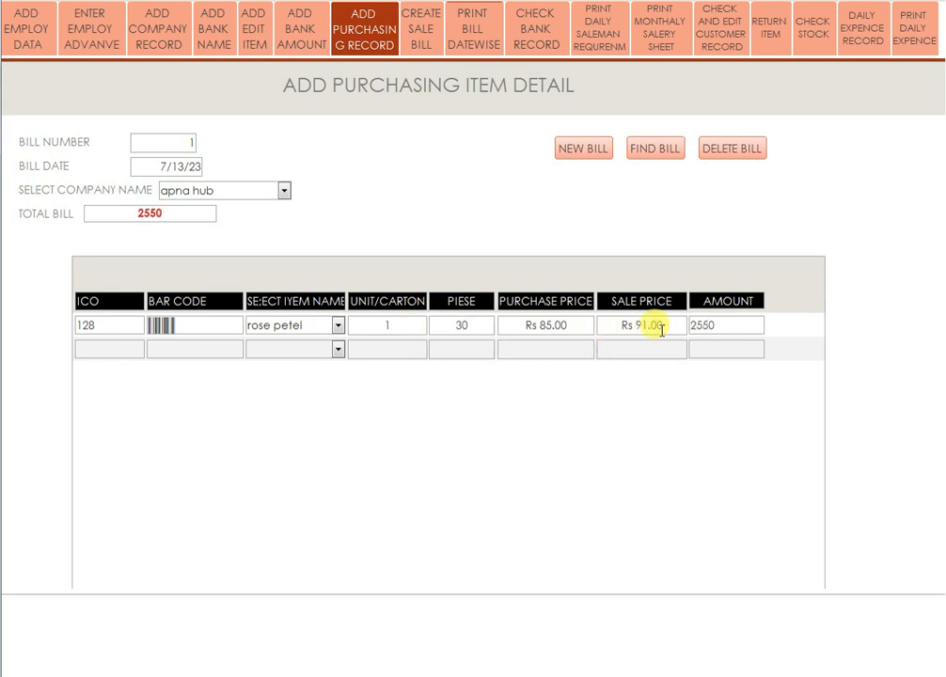
Add a rose line of 2 cartons and 40 pieces, totalling 9550, then start a new bill.
left_click(336, 350)
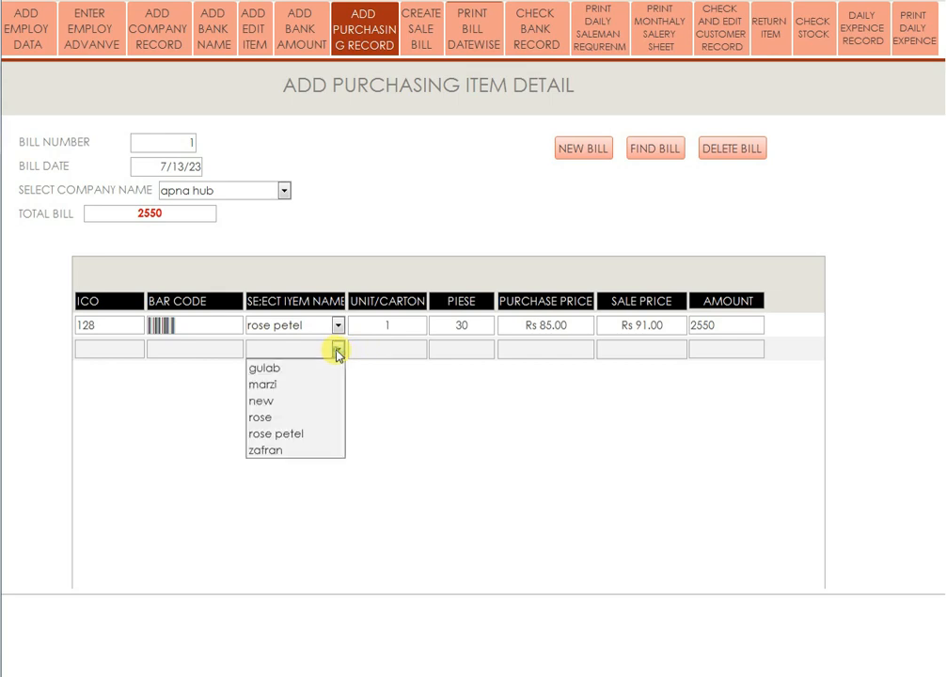
left_click(275, 418)
left_click(386, 347)
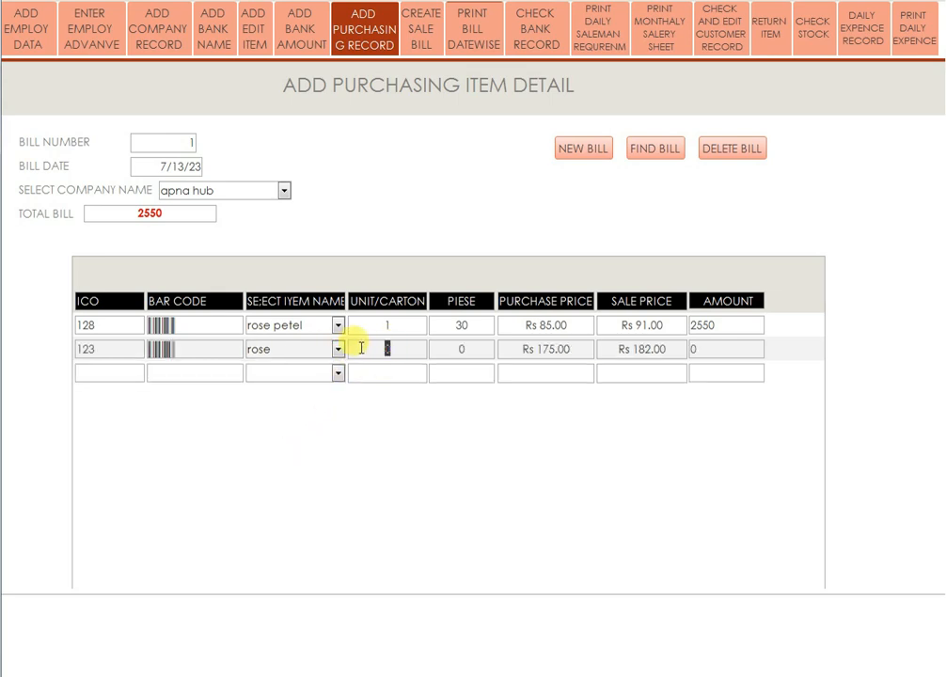
type("2")
left_click(458, 346)
type("40")
left_click(479, 371)
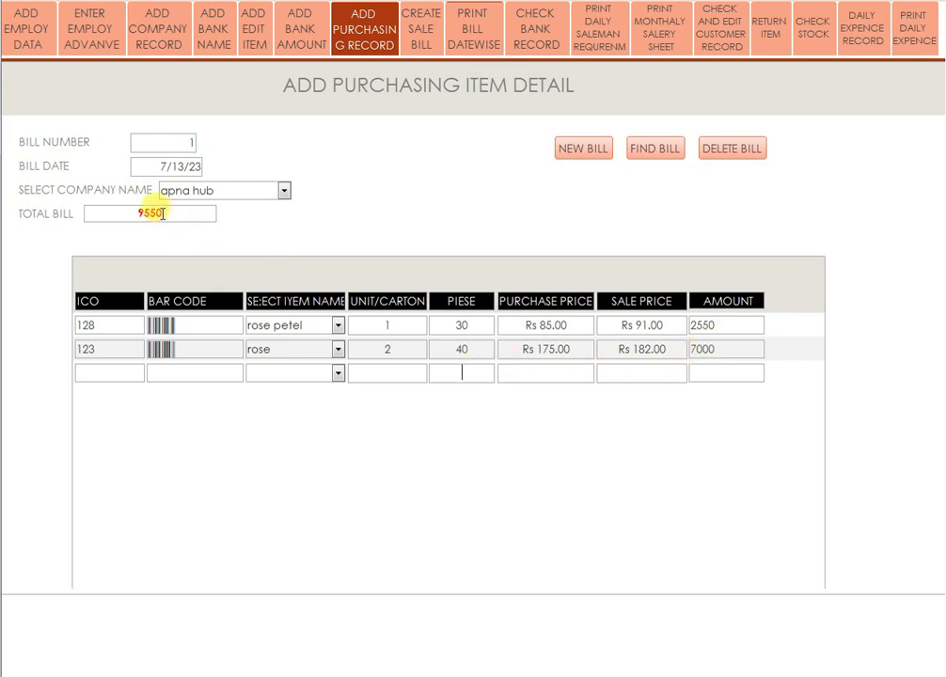
left_click(580, 154)
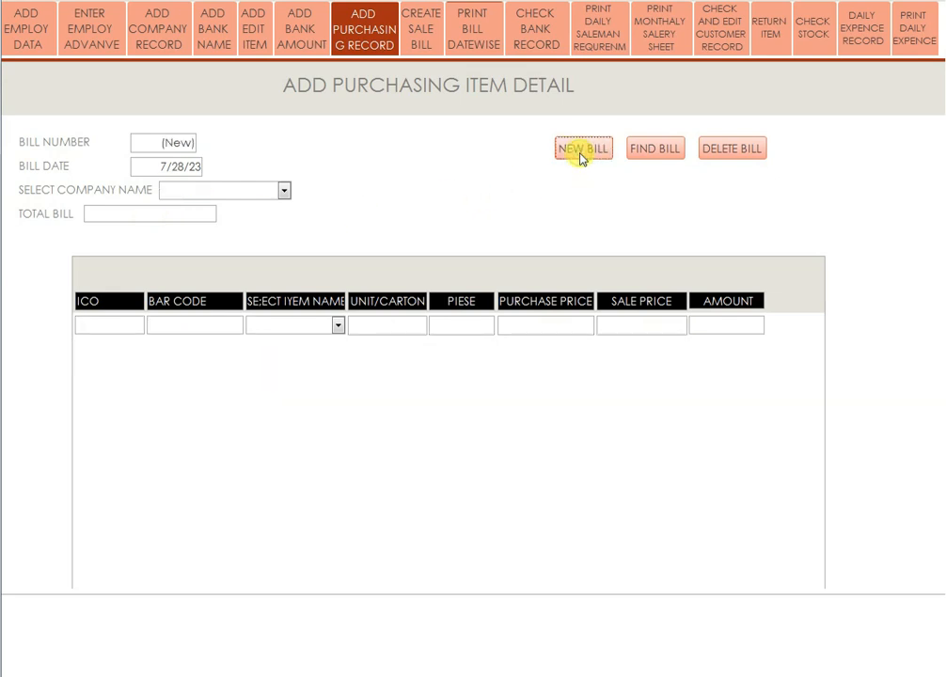
Start a new sale bill and choose its customer and salesman.
left_click(422, 38)
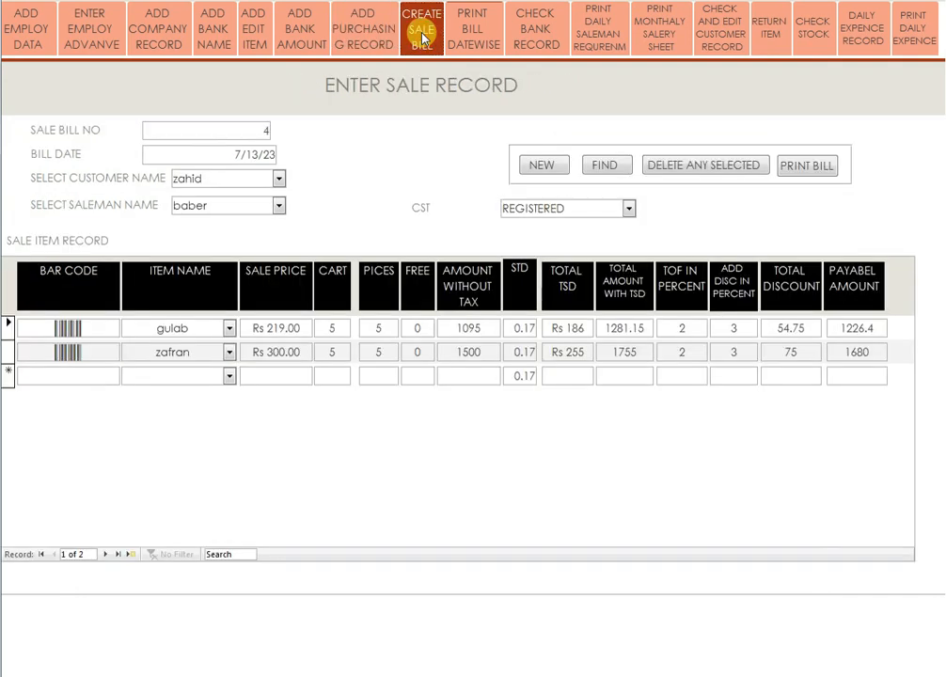
left_click(553, 168)
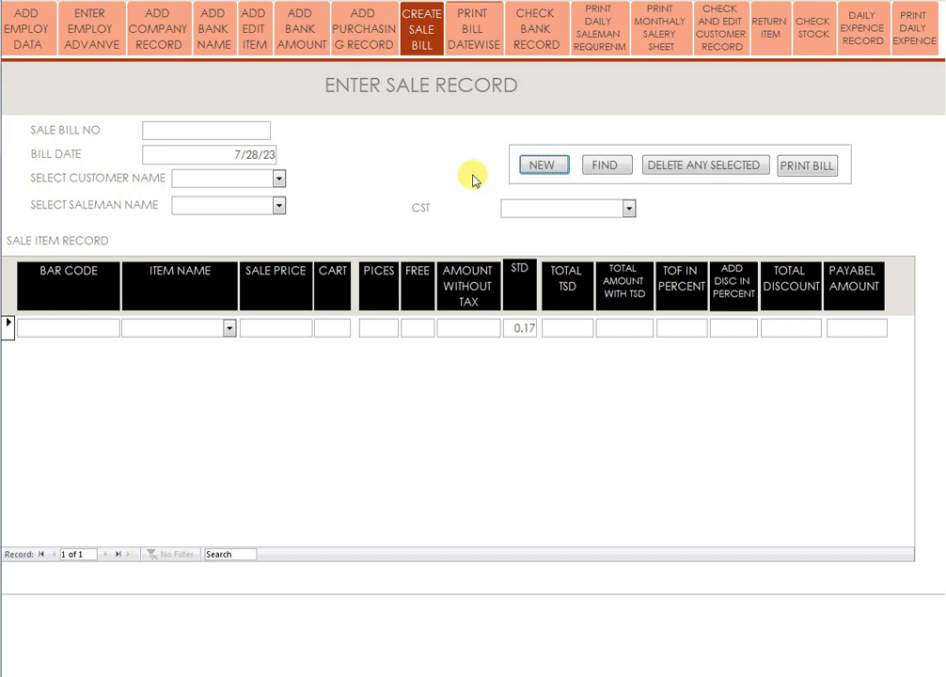
left_click(257, 129)
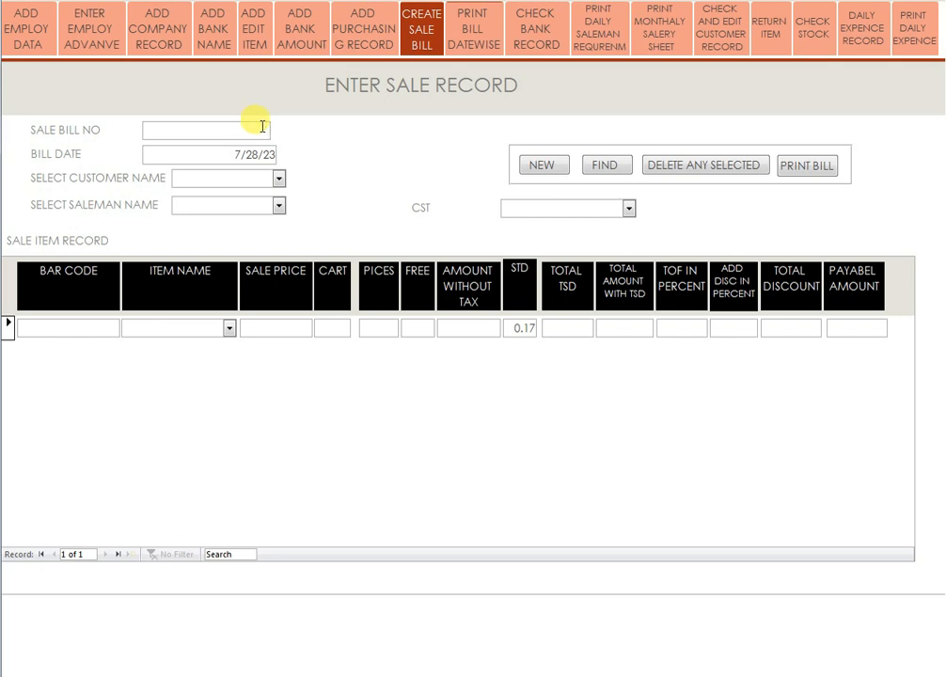
left_click(279, 177)
left_click(202, 213)
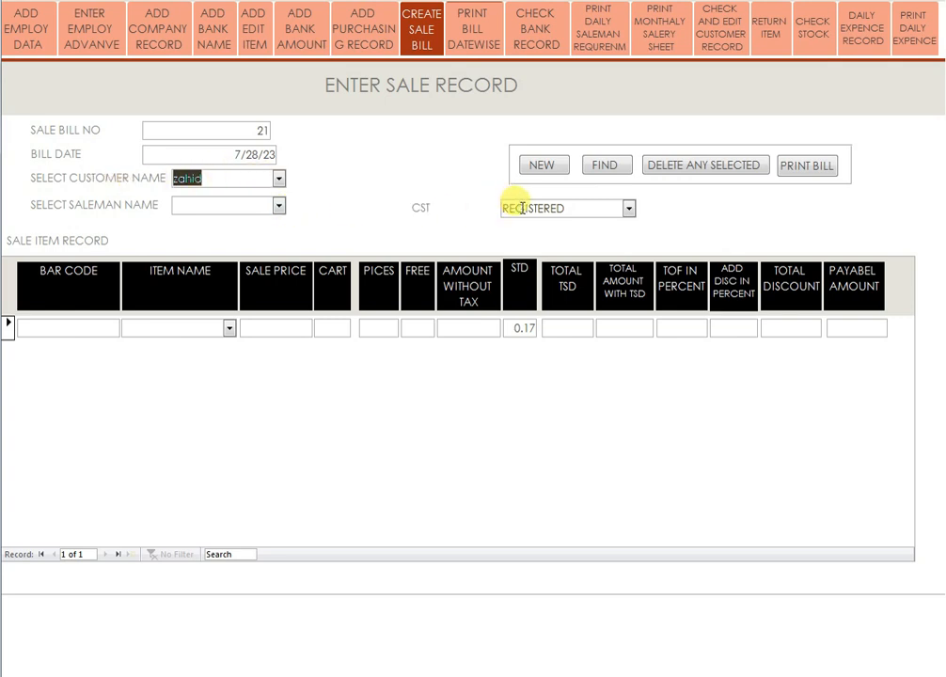
left_click(278, 208)
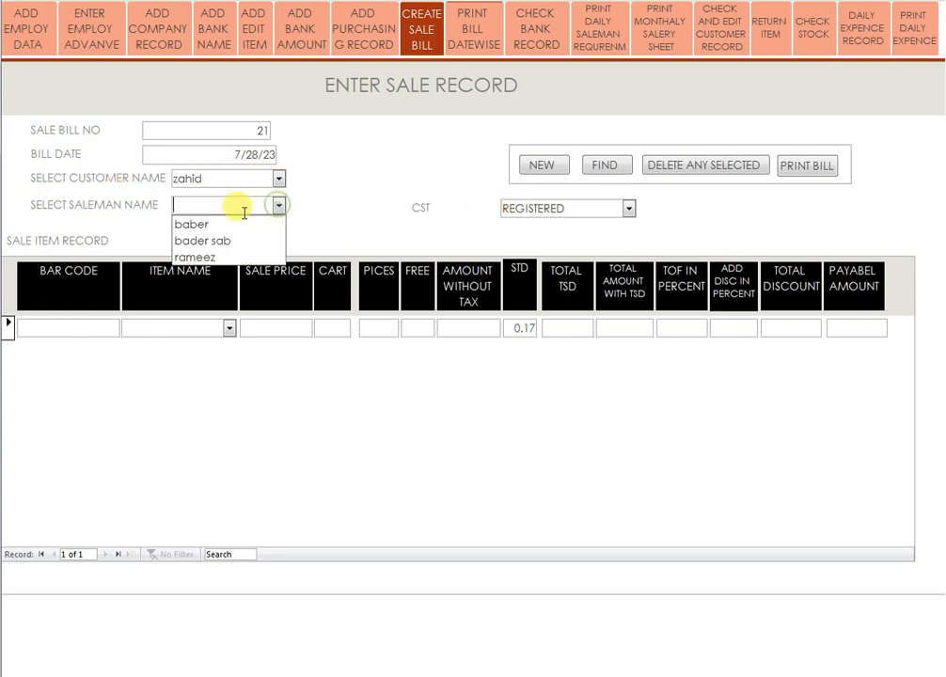
left_click(199, 242)
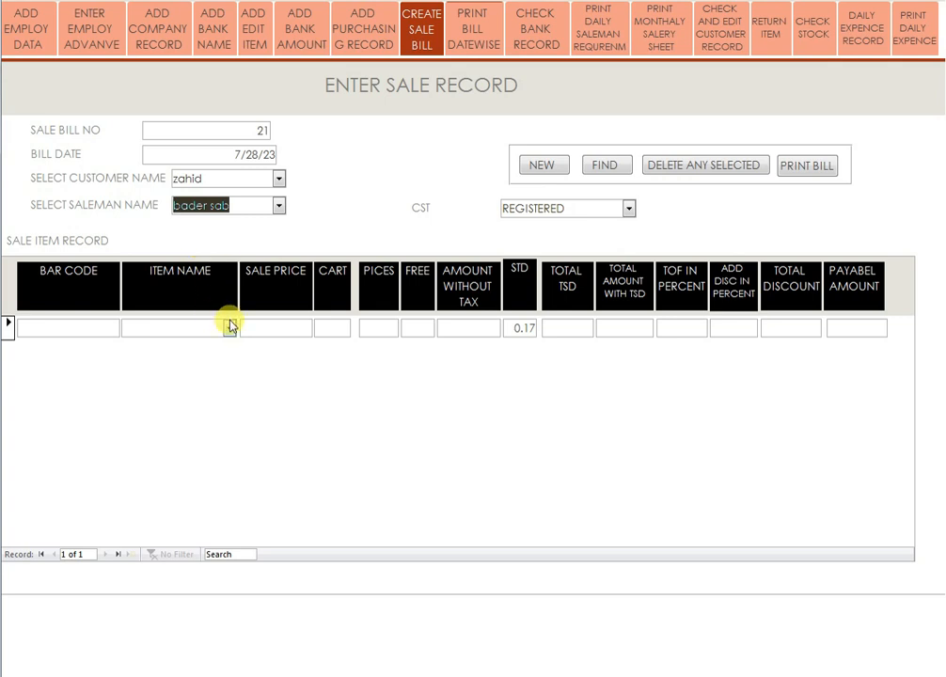
Add a rose petel line of 1 carton and 10 pieces, payable 1064.7.
left_click(228, 327)
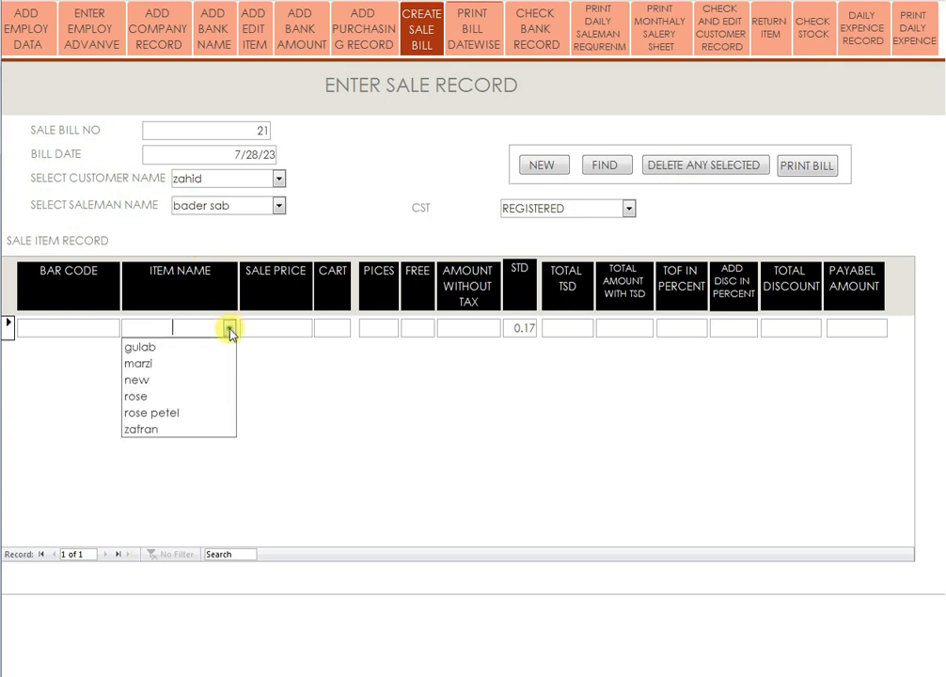
left_click(156, 413)
left_click(329, 329)
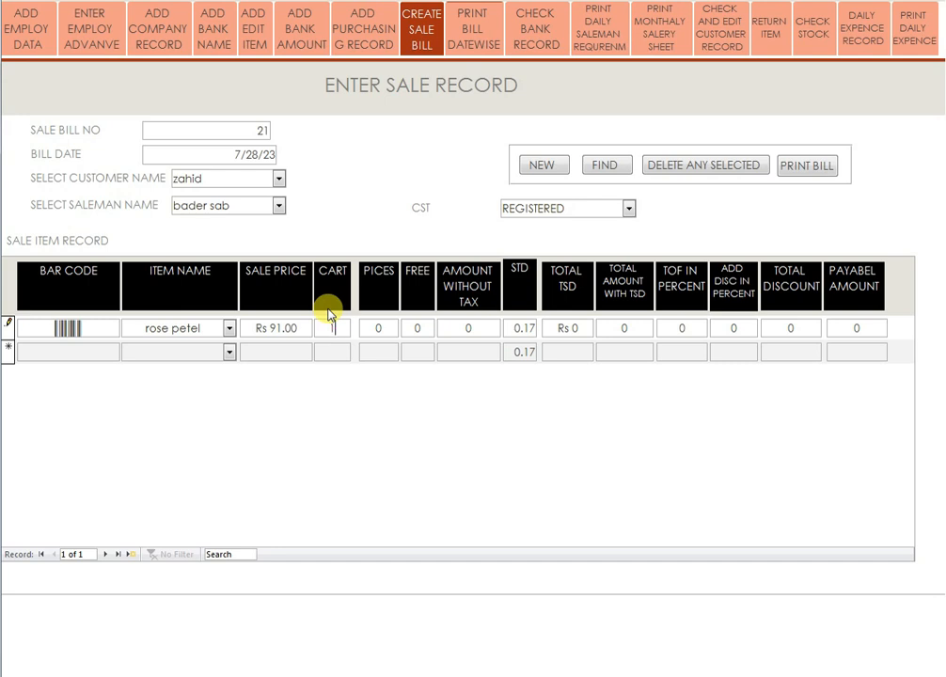
type("1")
left_click(363, 328)
left_click(423, 328)
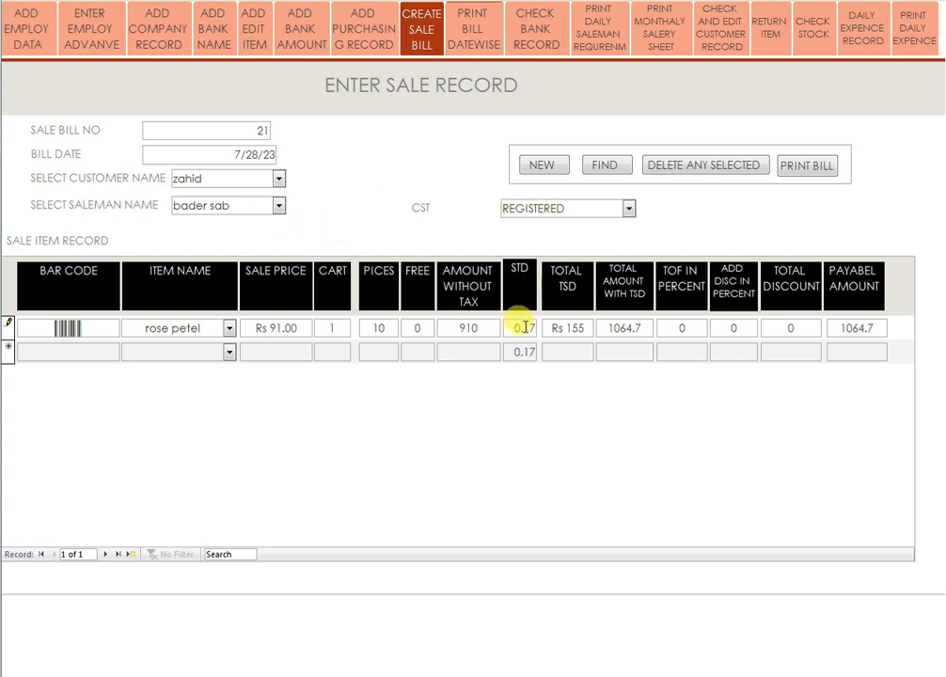
Switch bill 21's customer to the unregistered one and back to compare the tax.
left_click(279, 178)
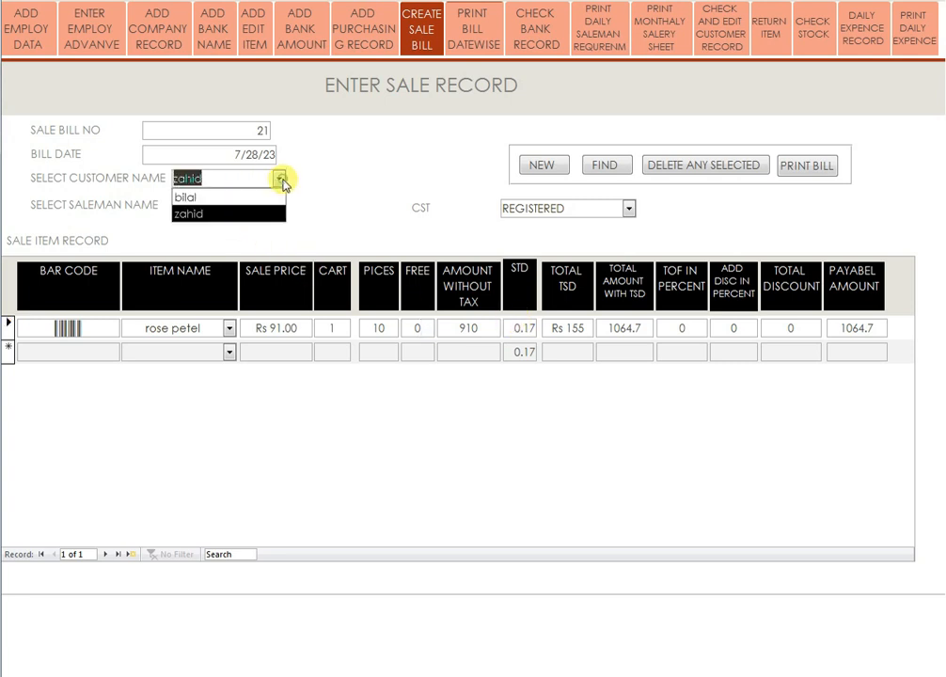
left_click(235, 198)
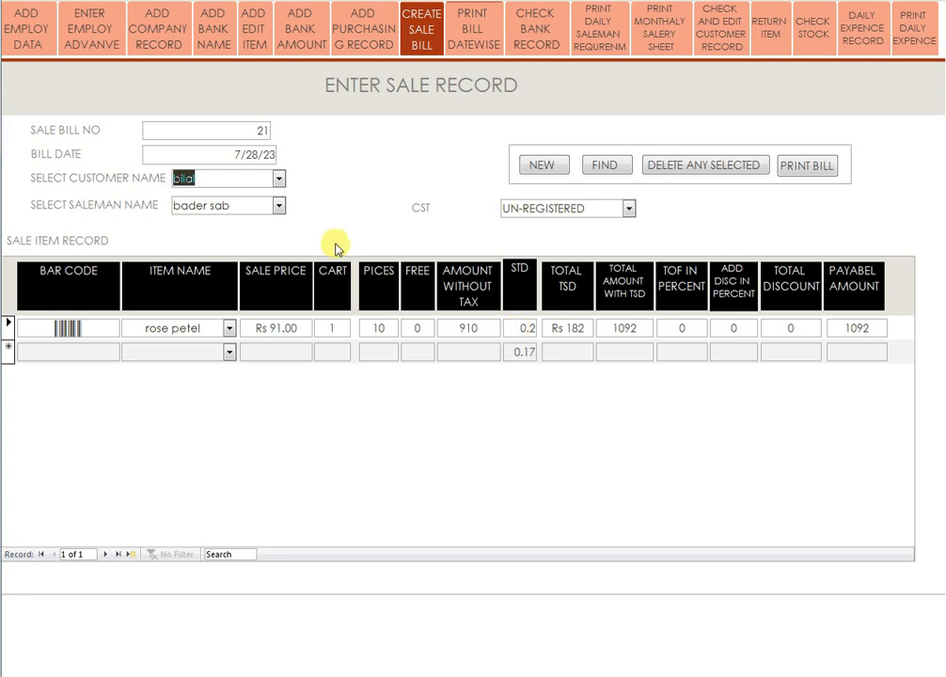
left_click(278, 179)
left_click(235, 213)
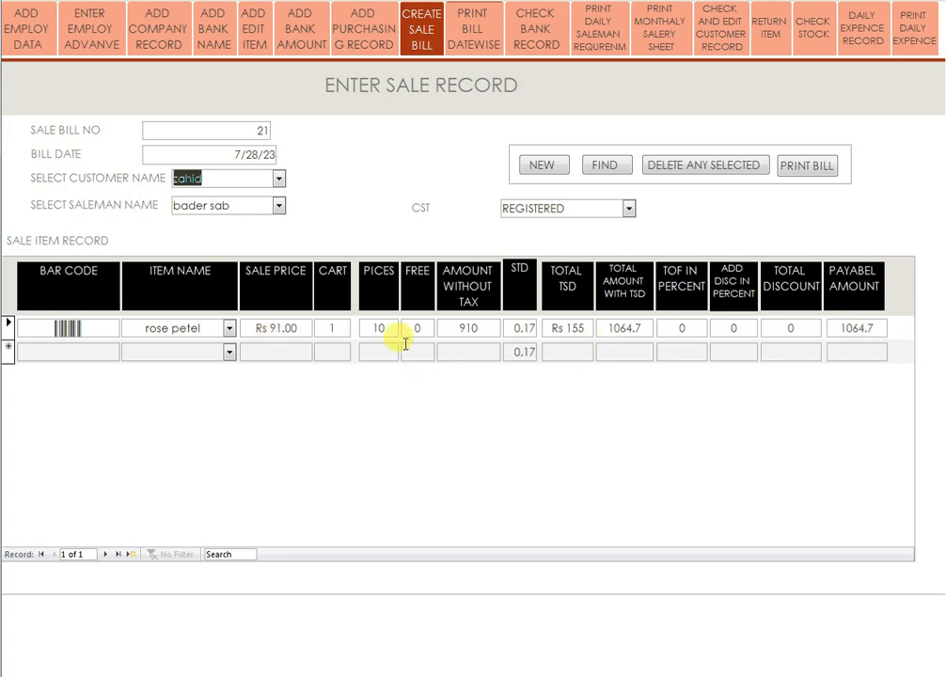
Add a second line for item 'new' with 1 carton and 10 pieces, then start a blank bill.
left_click(228, 352)
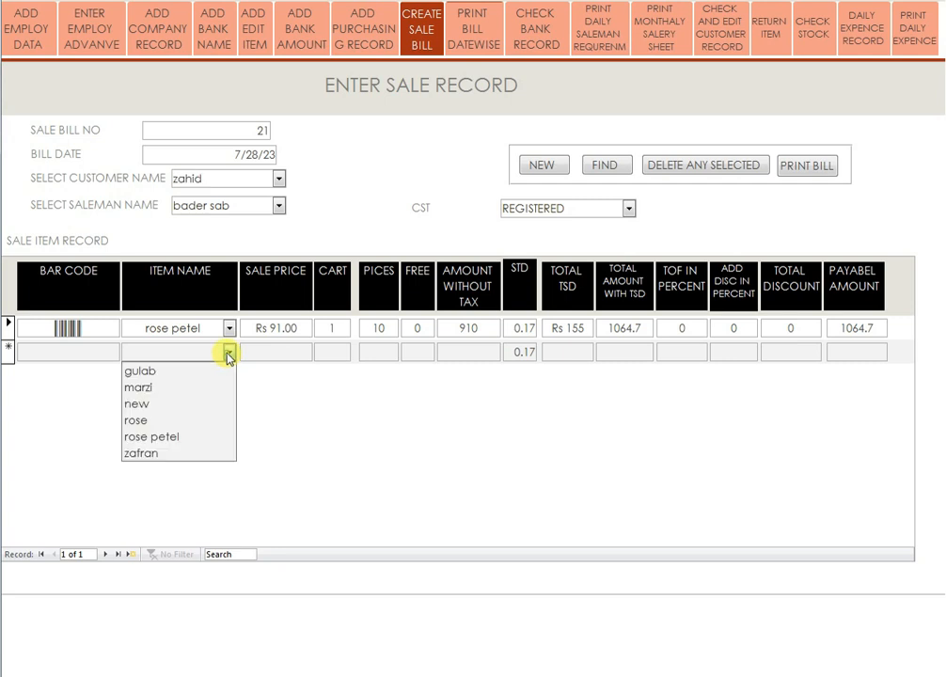
left_click(158, 404)
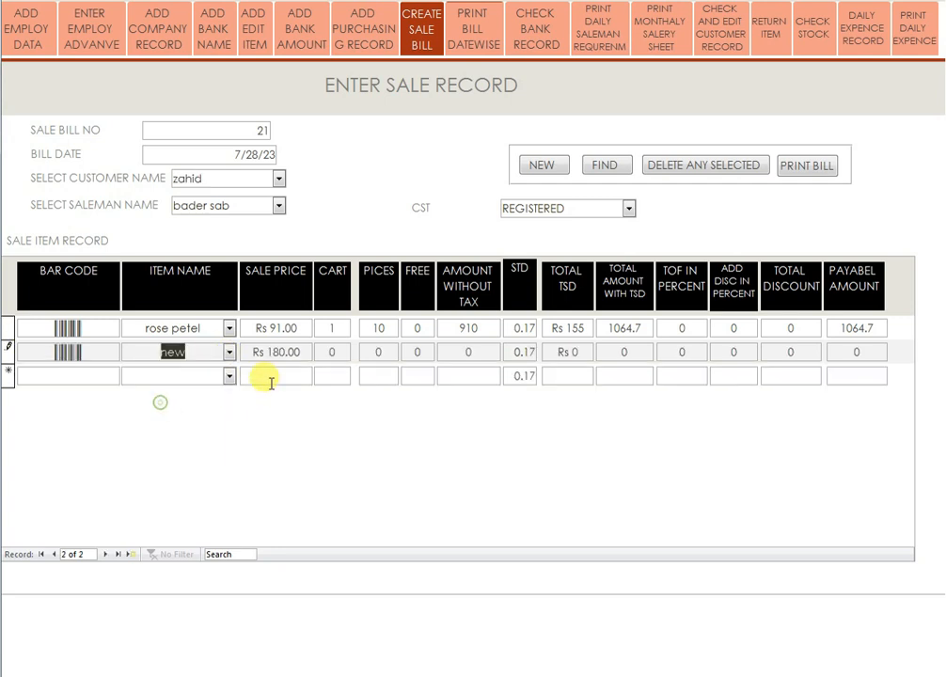
left_click(339, 351)
type("1")
left_click(380, 352)
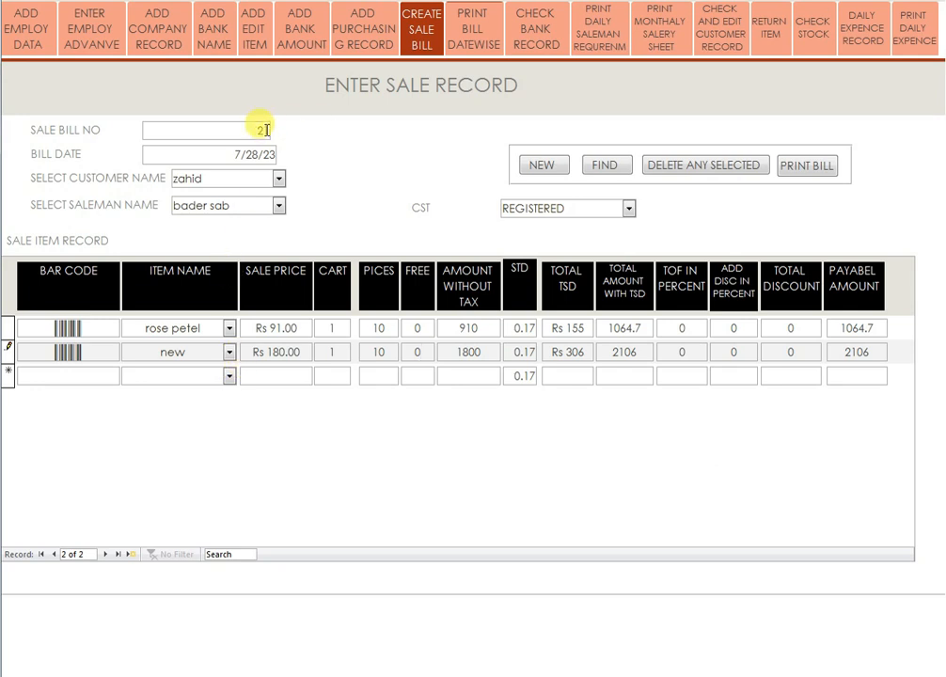
left_click(536, 167)
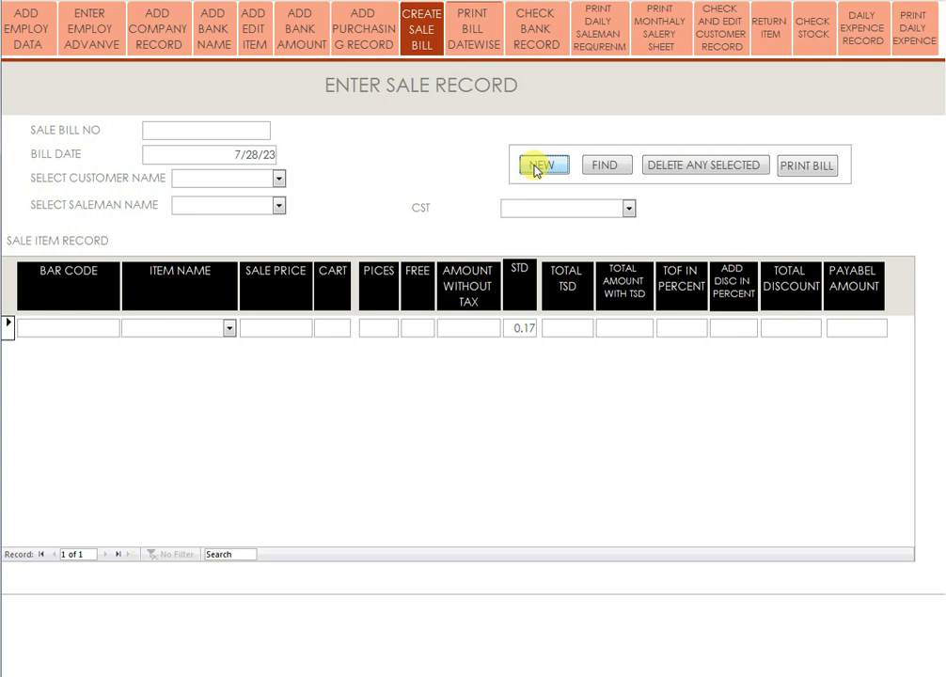
Open the printable sale bill for bill number 21, showing Rs 3,171 payable.
left_click(483, 31)
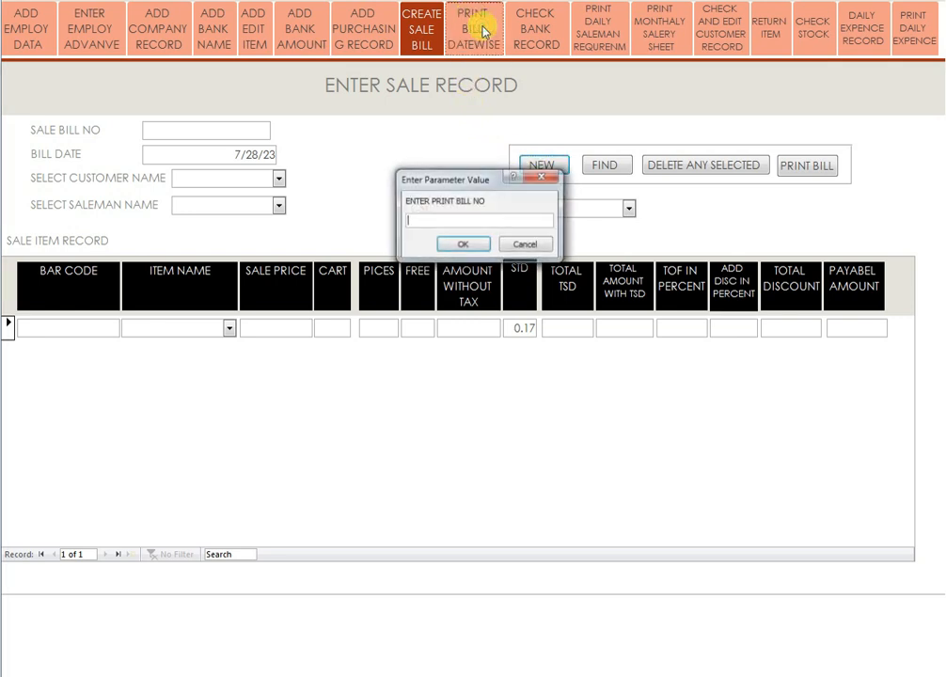
type("2")
key("Return")
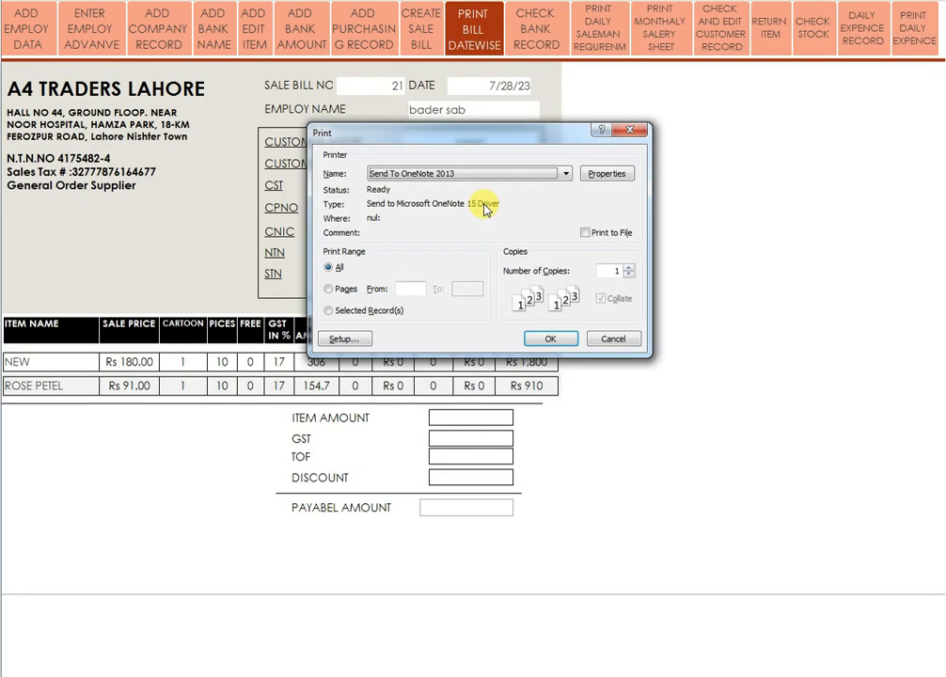
left_click(627, 340)
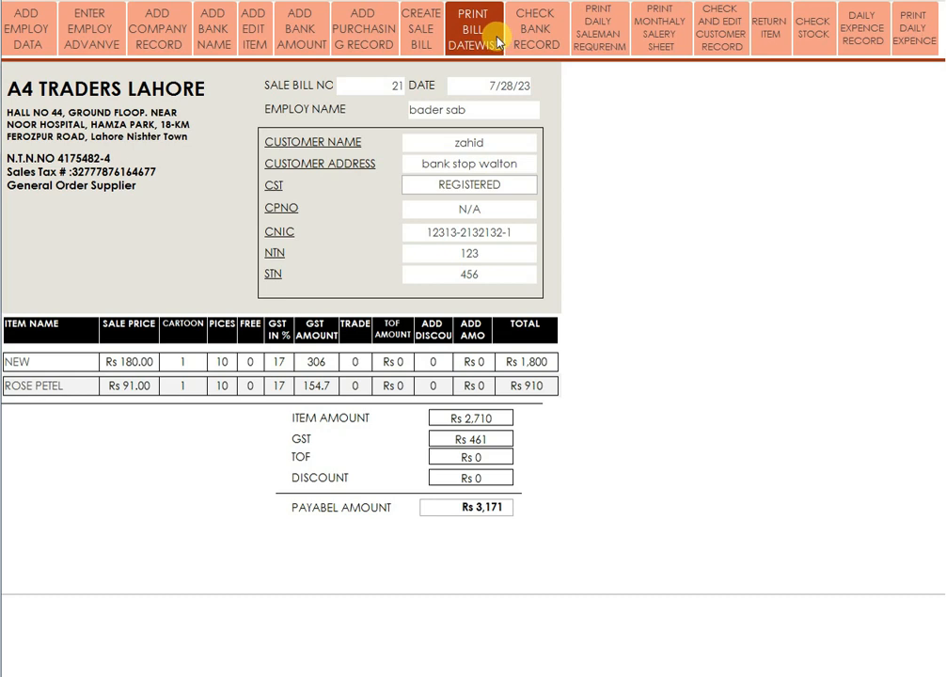
left_click(535, 36)
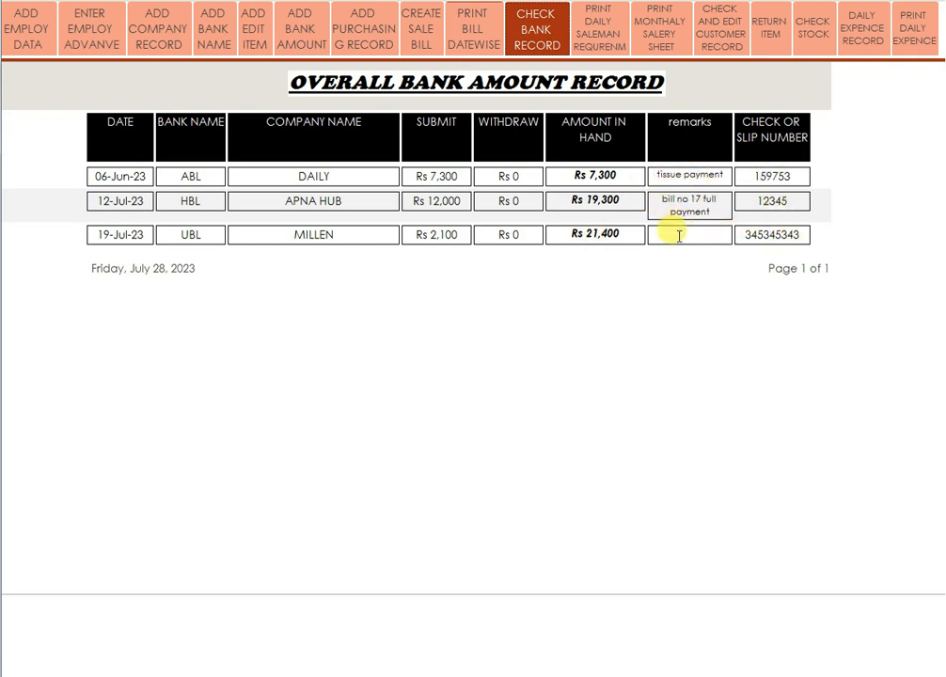
Open the Saleman Daily Item Record report for the entered salesman, leaving the bill date blank.
left_click(603, 29)
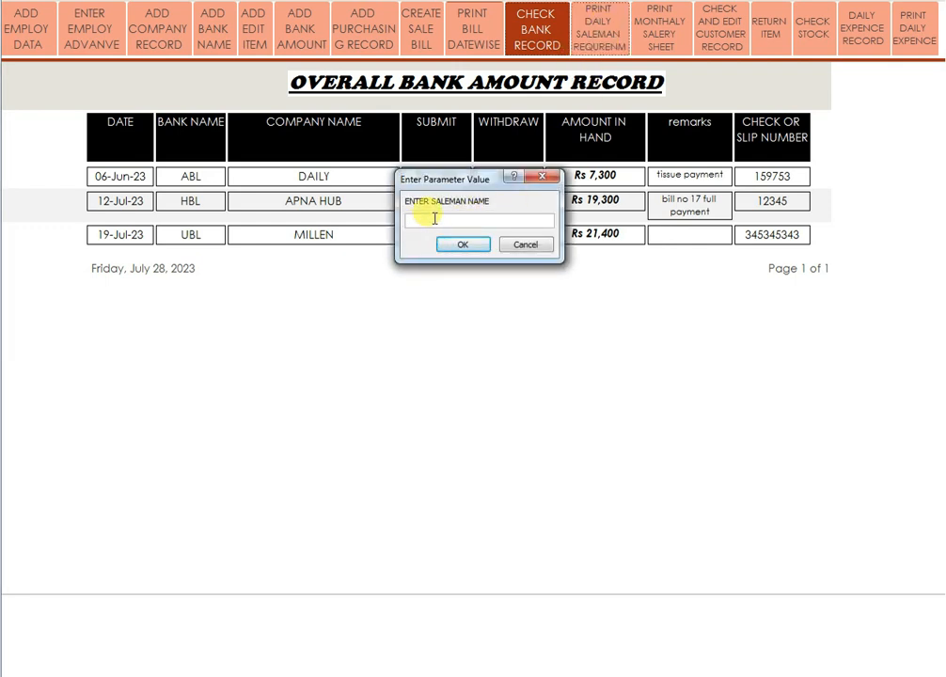
type("bade")
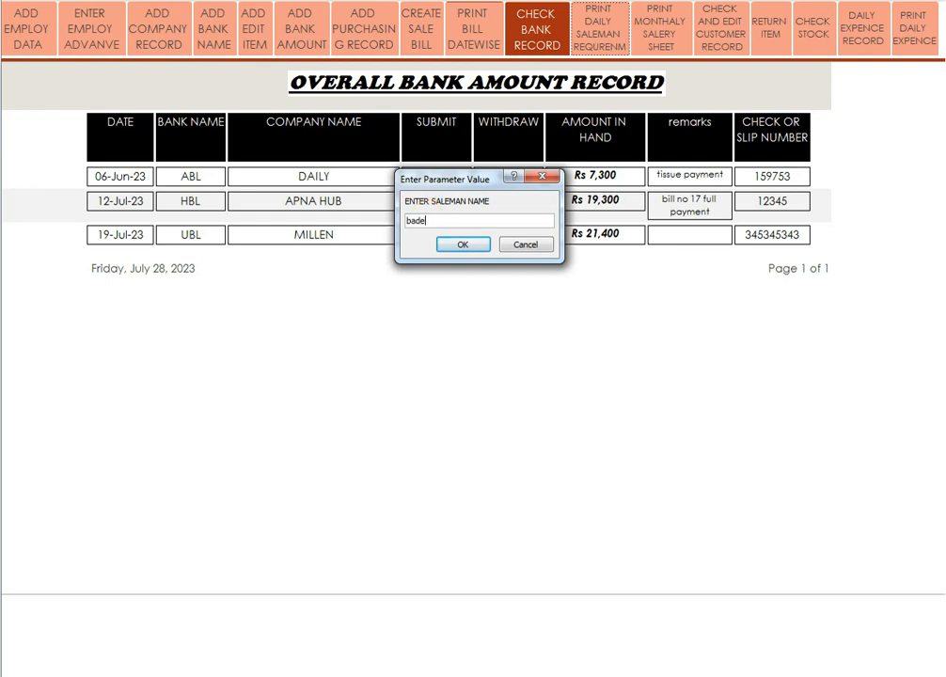
type("r sa")
type("l")
key("Return")
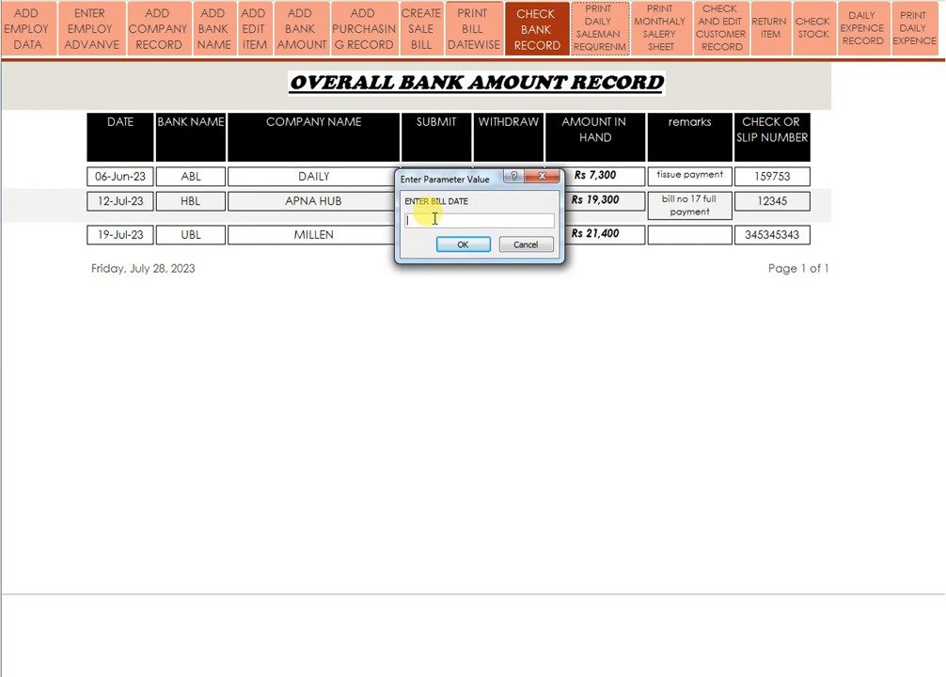
key("Return")
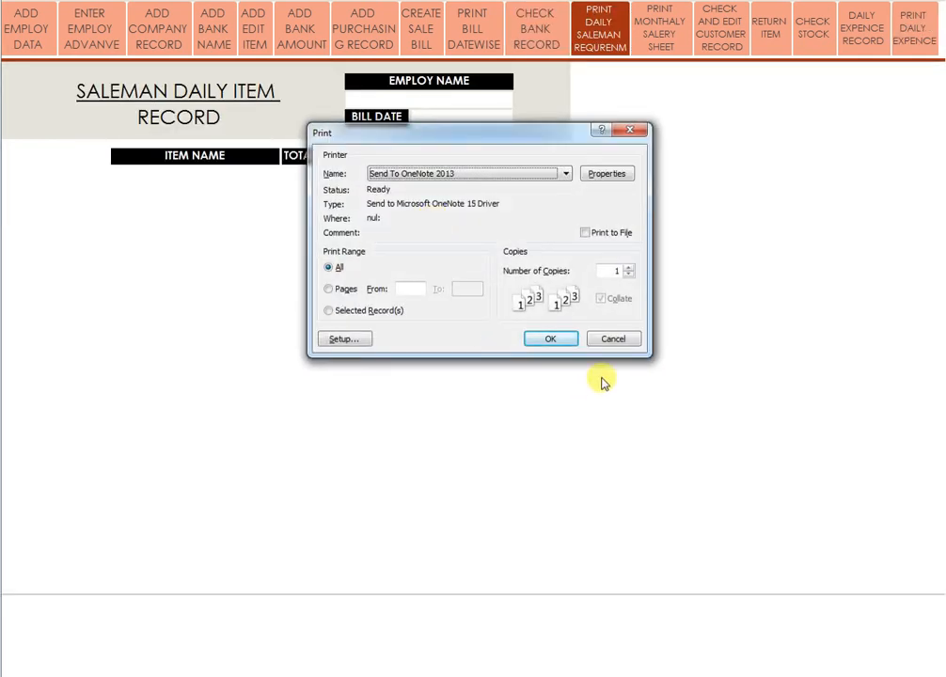
left_click(612, 339)
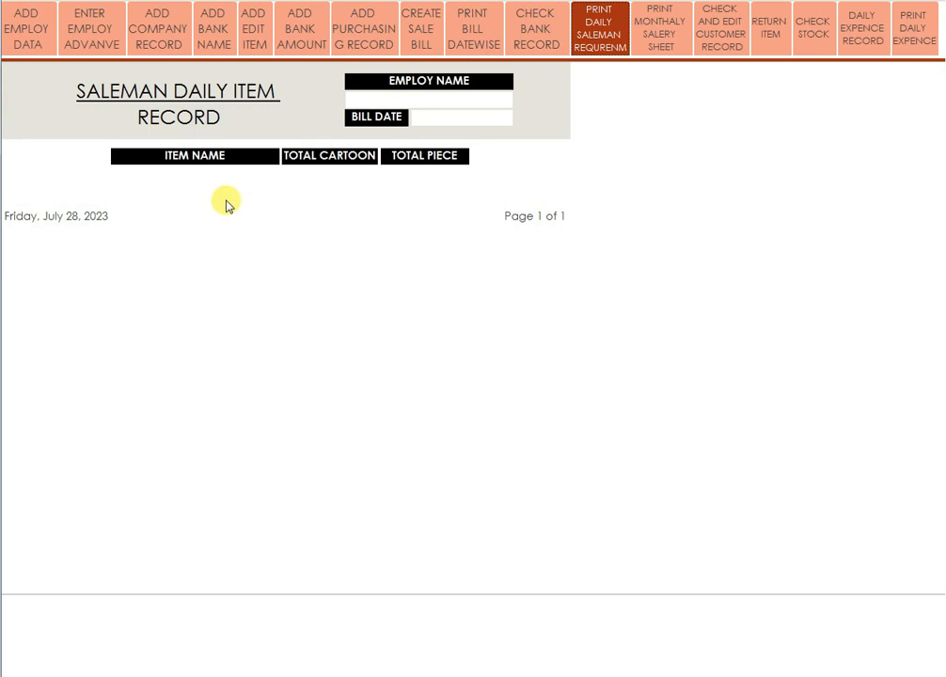
left_click(669, 50)
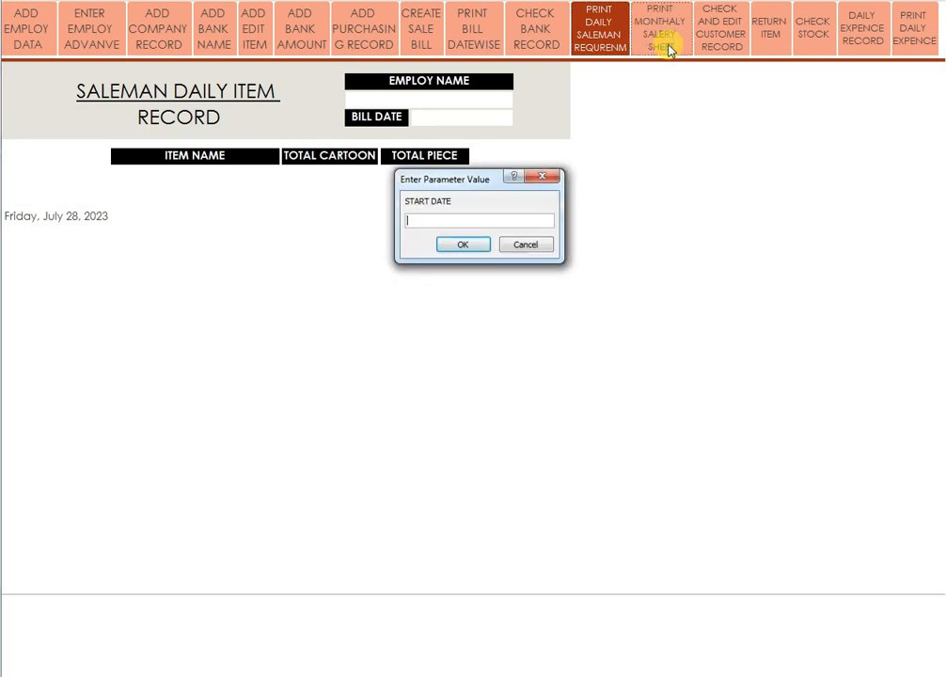
View the monthly salary sheet starting 1/7/2023, which shows Rs 23,500 payable.
type("1/")
key("Return")
type("3")
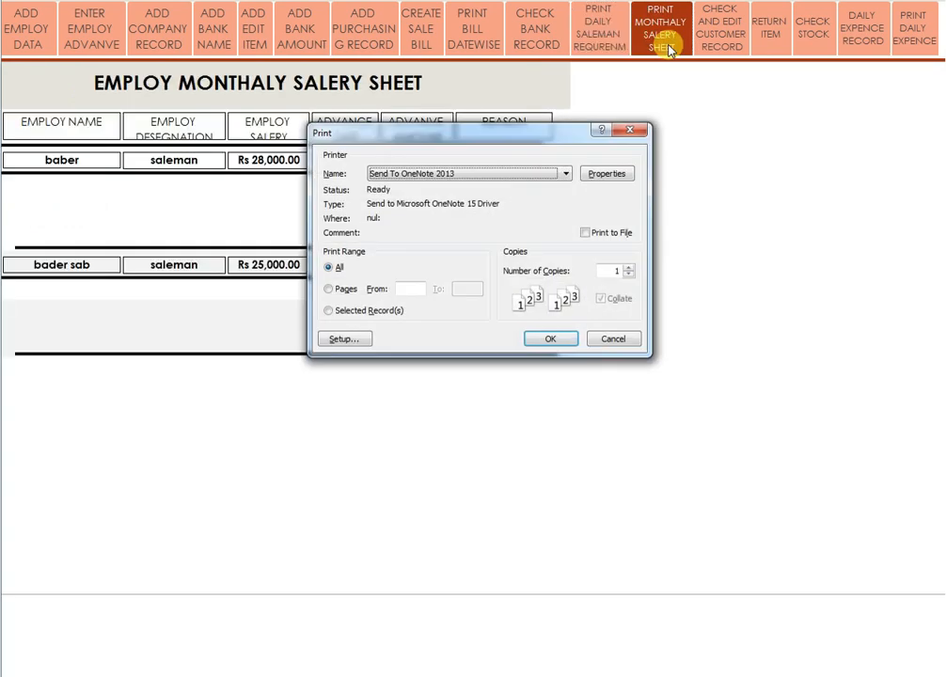
left_click(628, 129)
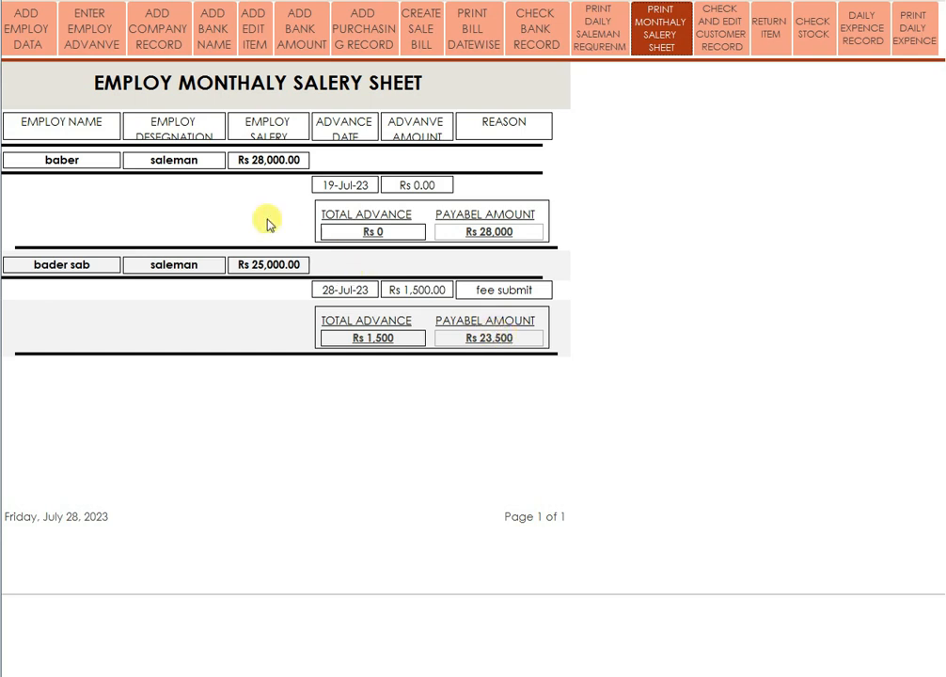
left_click(723, 38)
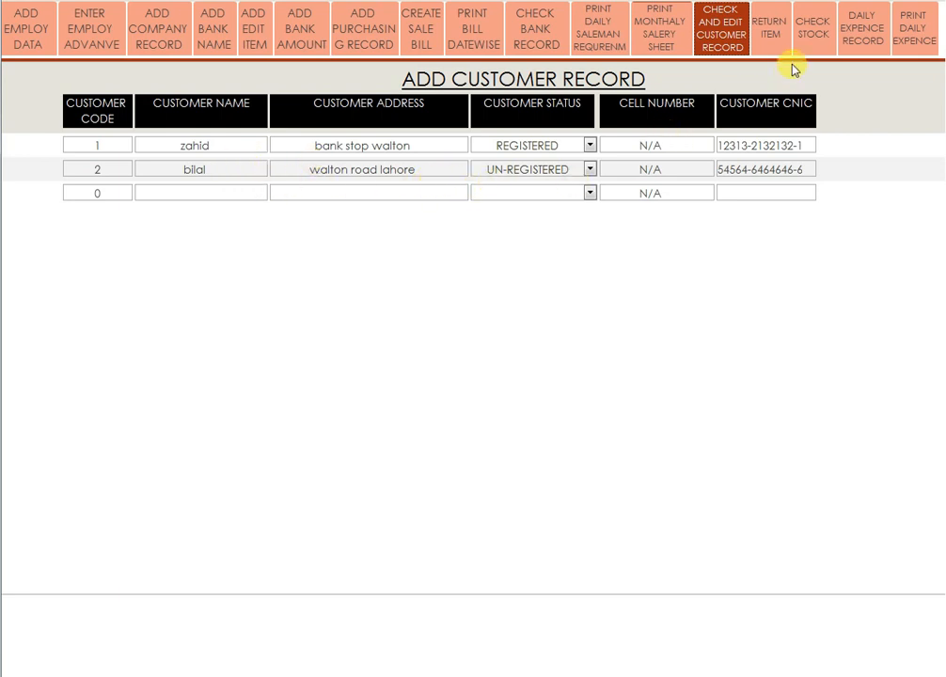
In the returns form's second row, choose item rose petel, company apna hub and the customer.
left_click(778, 38)
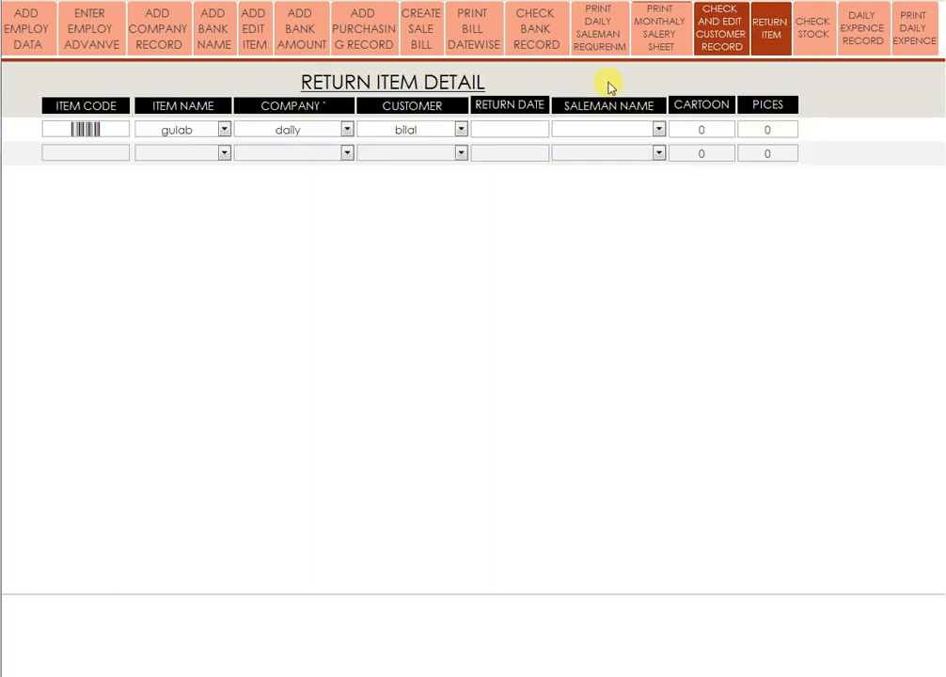
left_click(224, 153)
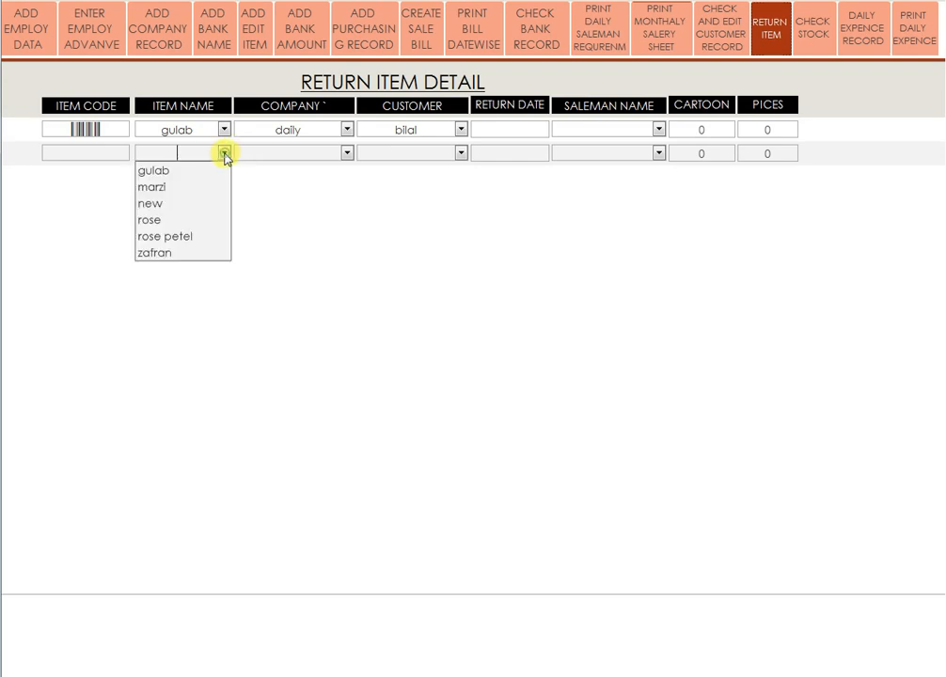
left_click(184, 237)
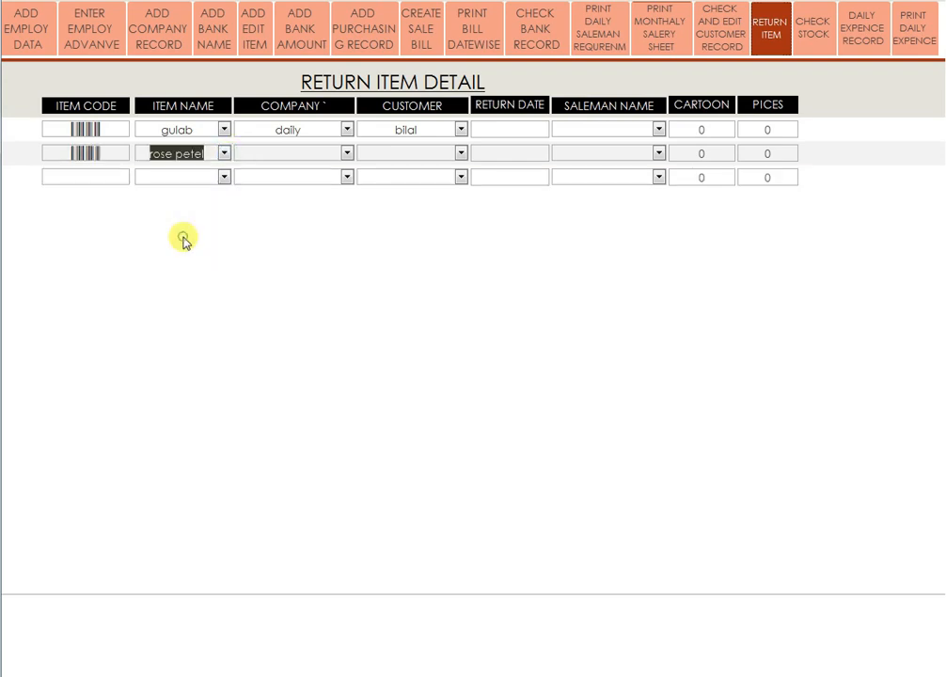
left_click(345, 152)
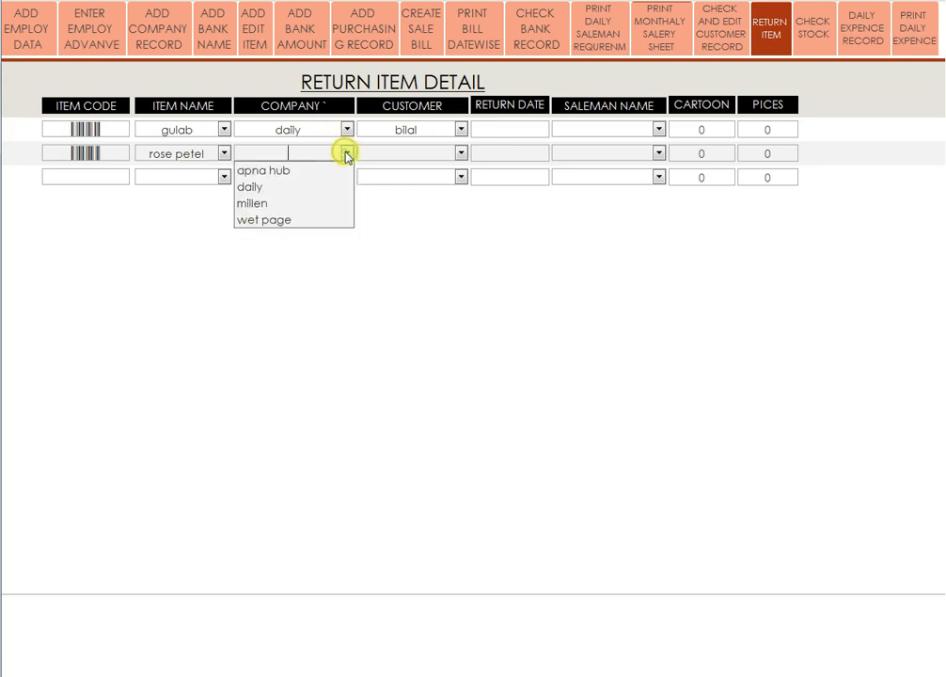
left_click(285, 171)
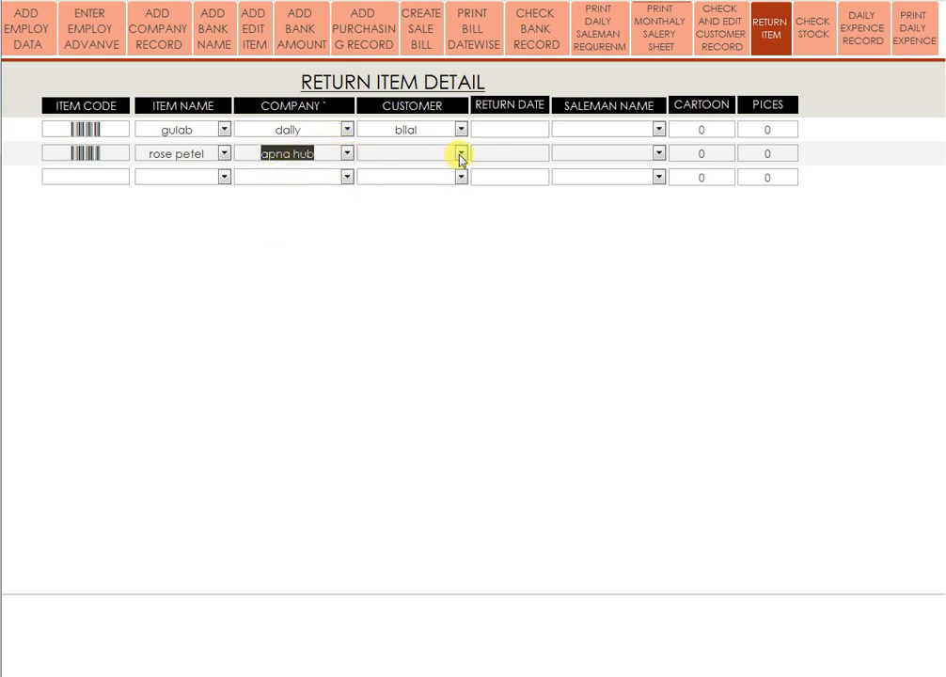
left_click(460, 153)
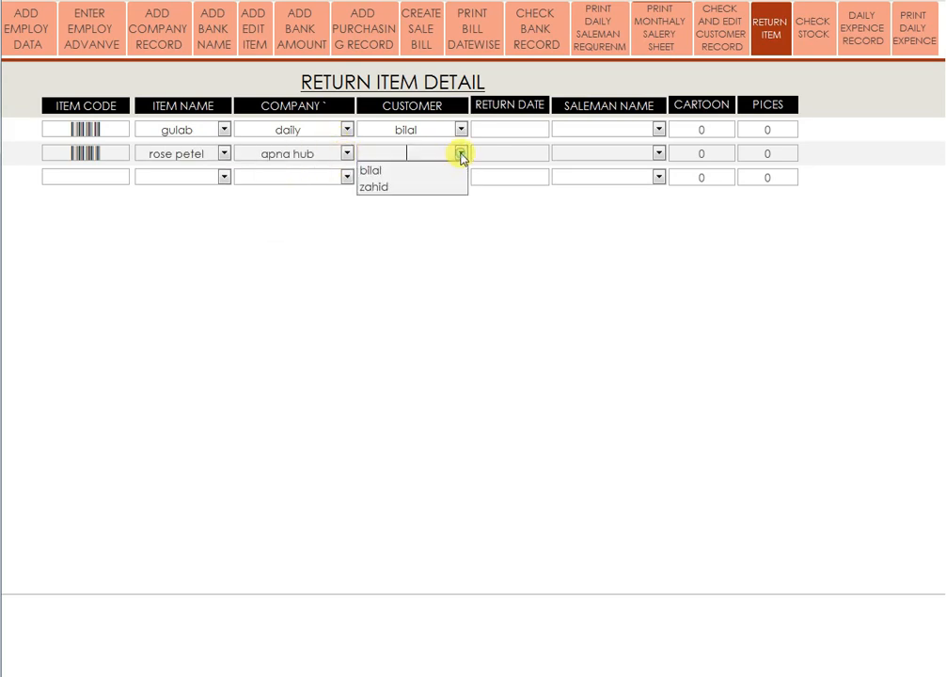
left_click(393, 187)
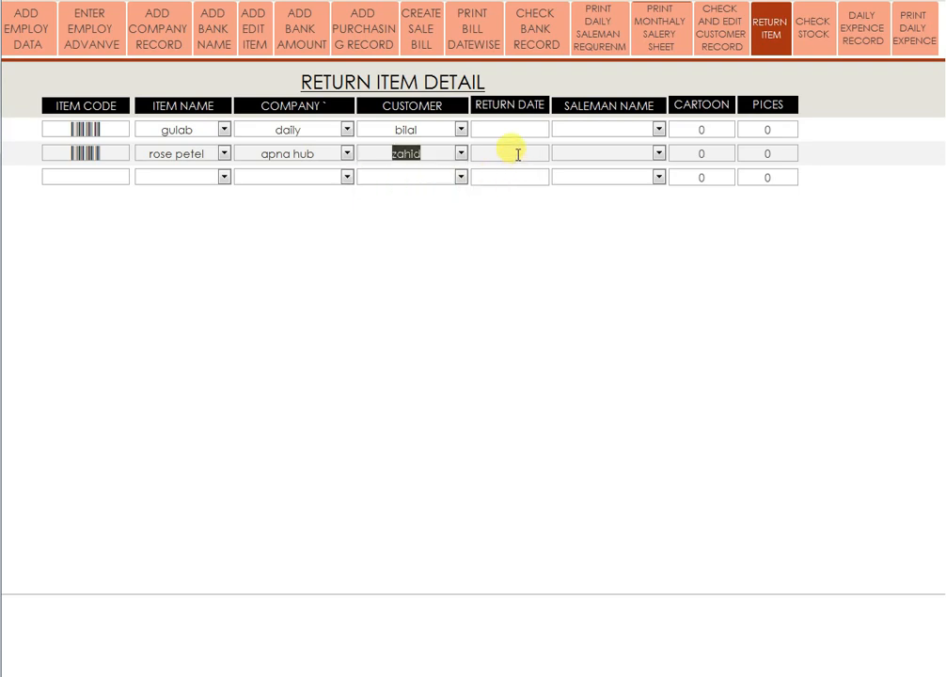
Set the return date to July 5, assign the salesman, and enter 1 carton and 10 pieces.
left_click(517, 152)
left_click(556, 150)
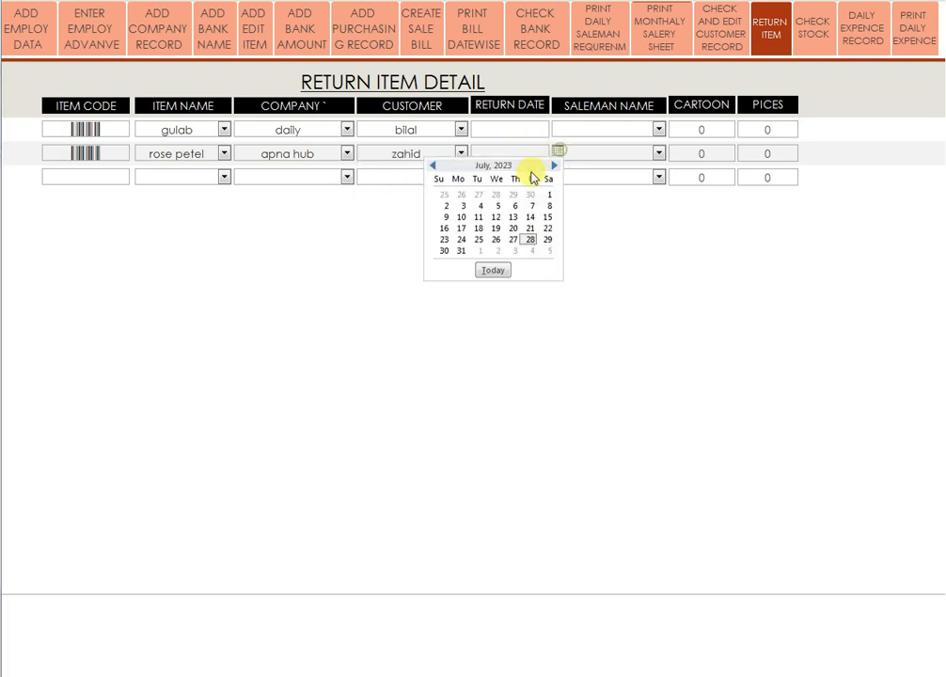
left_click(498, 206)
left_click(658, 152)
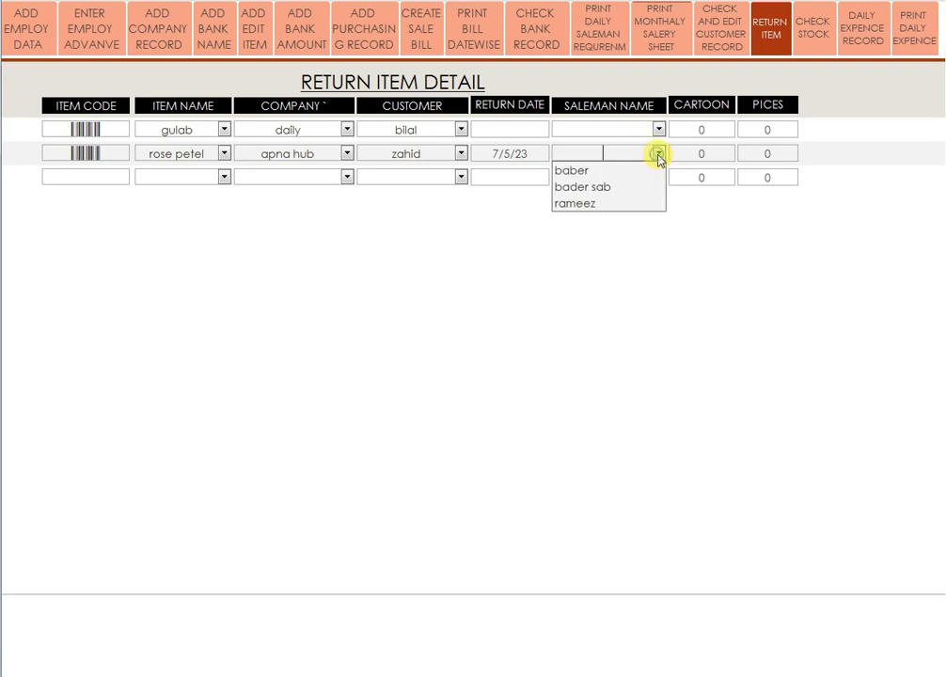
left_click(594, 187)
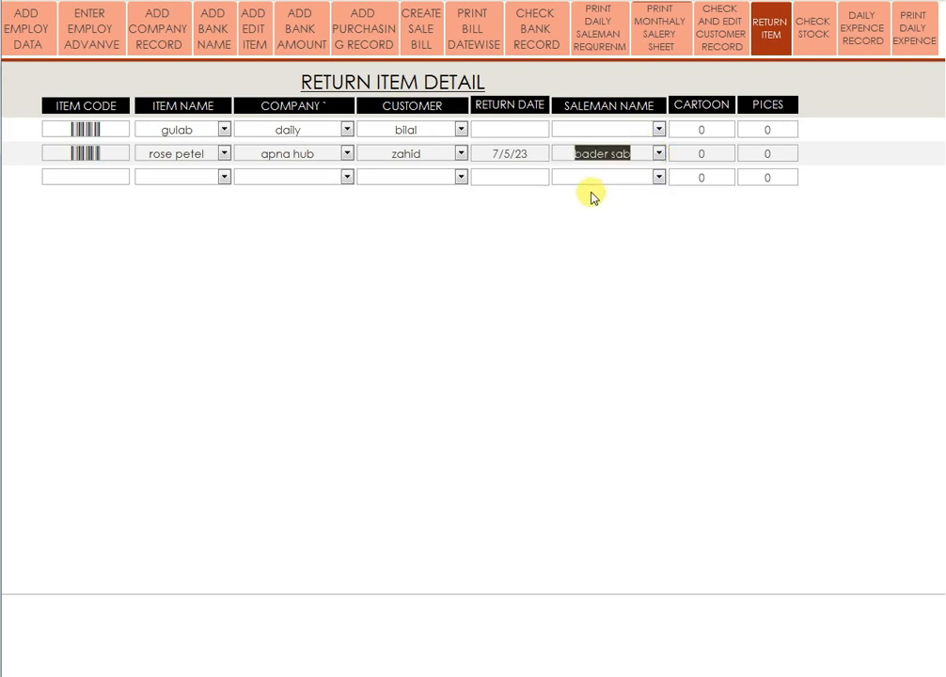
key("Tab")
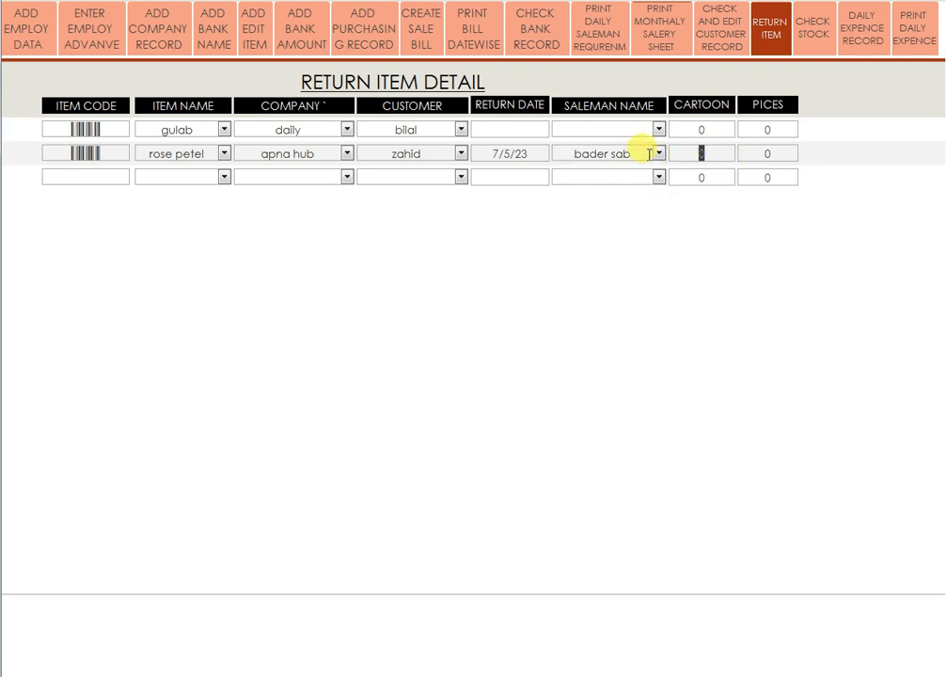
type("1")
key("Tab")
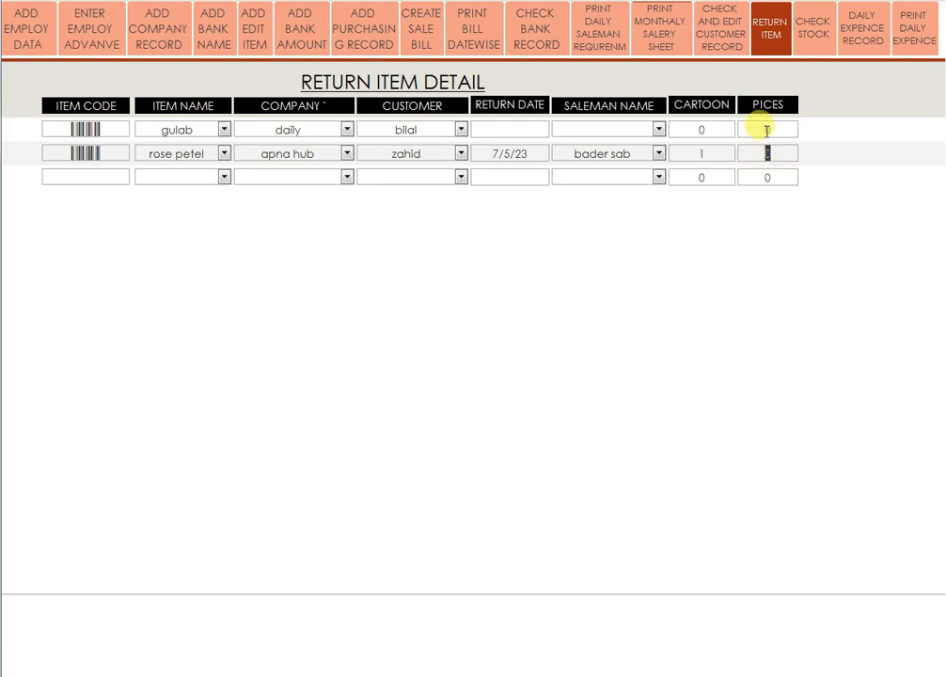
type("10")
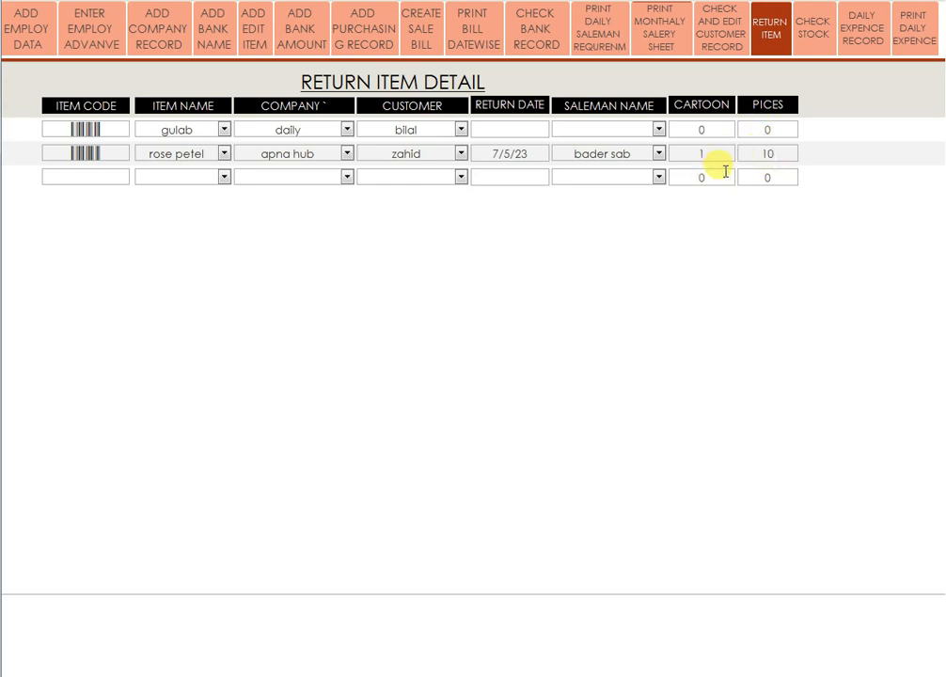
Review stock detail showing rose petel's 1 carton, 10 pieces returned, leaving 1 carton, 30 pieces.
left_click(810, 38)
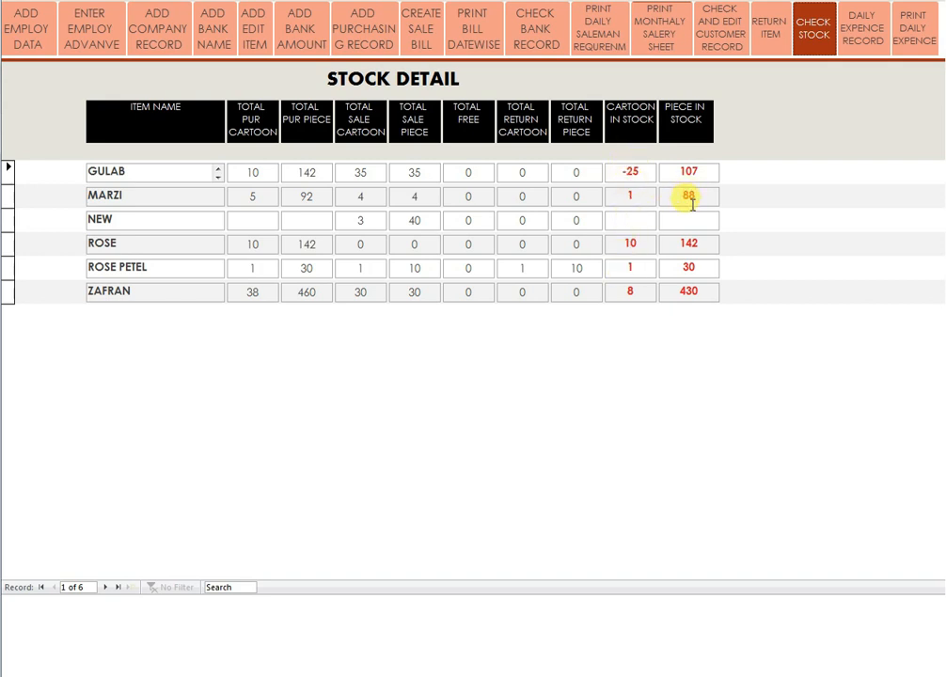
left_click(872, 38)
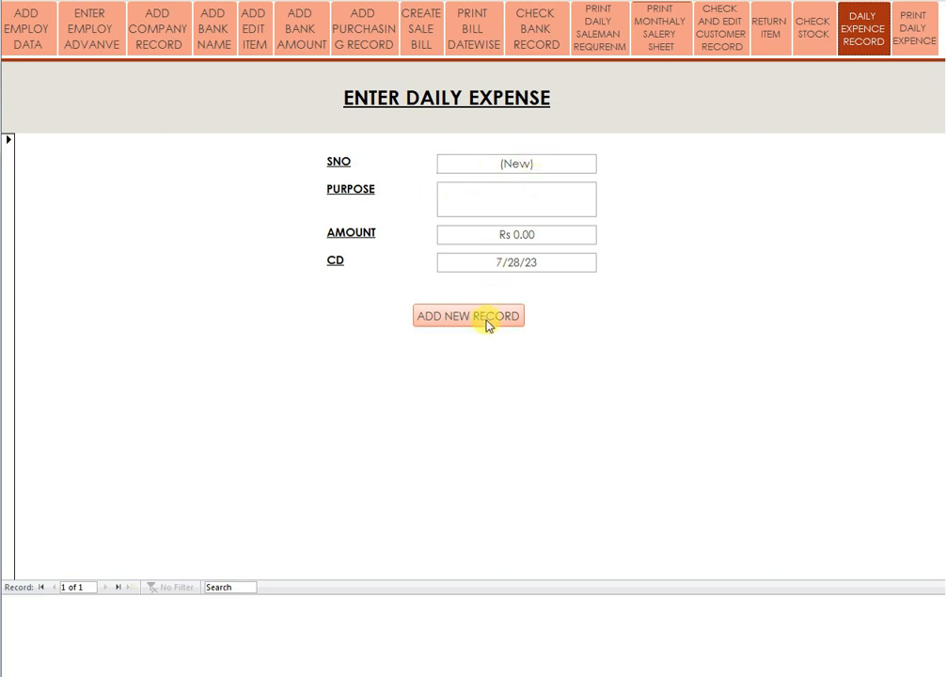
Save a daily expense for 'paper' costing 100.
left_click(502, 200)
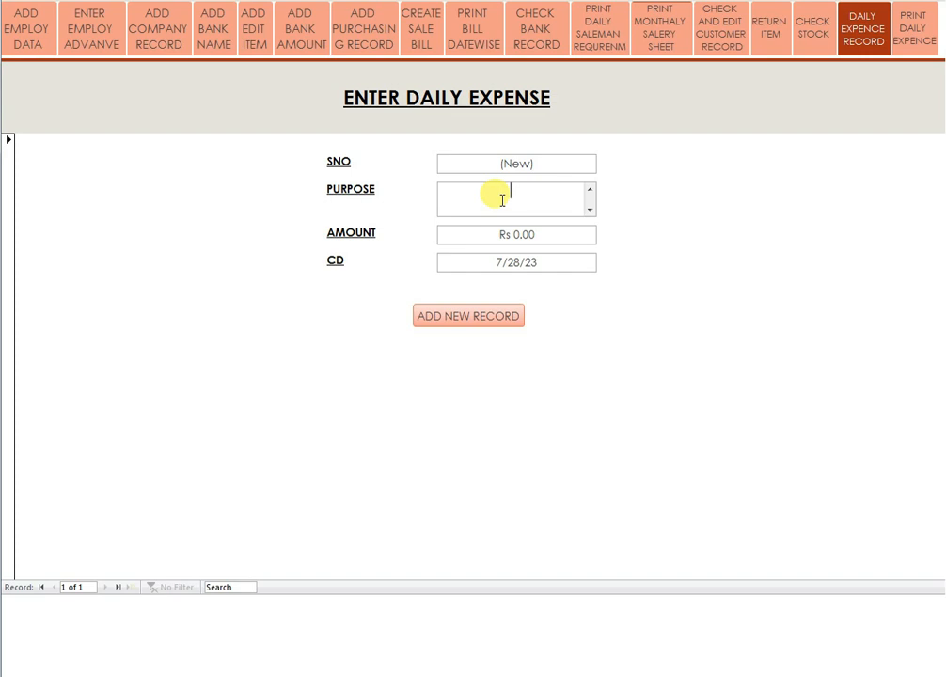
type("pa")
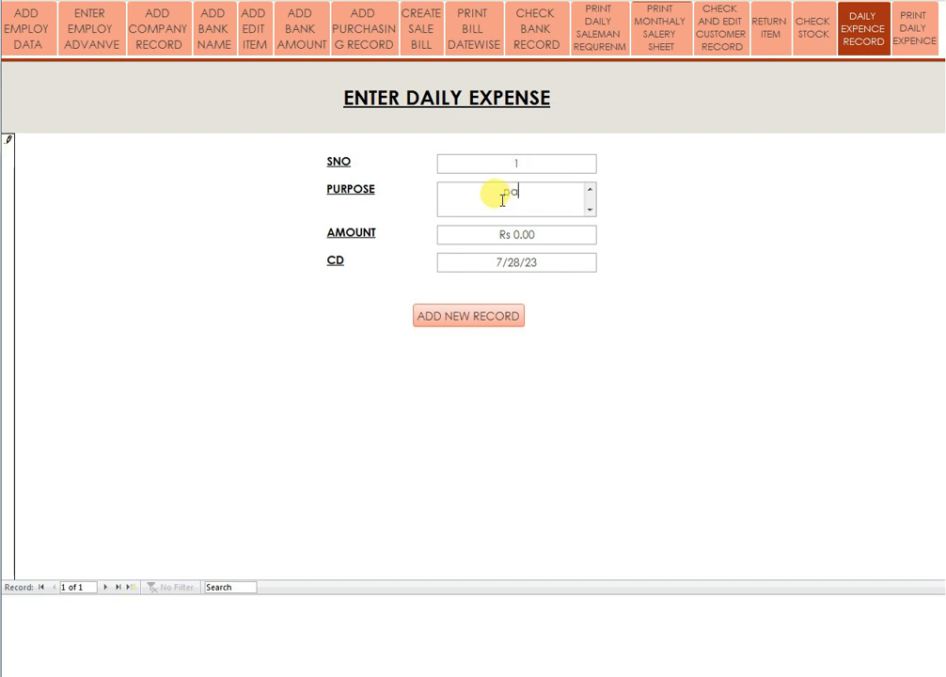
type("per")
key("Tab")
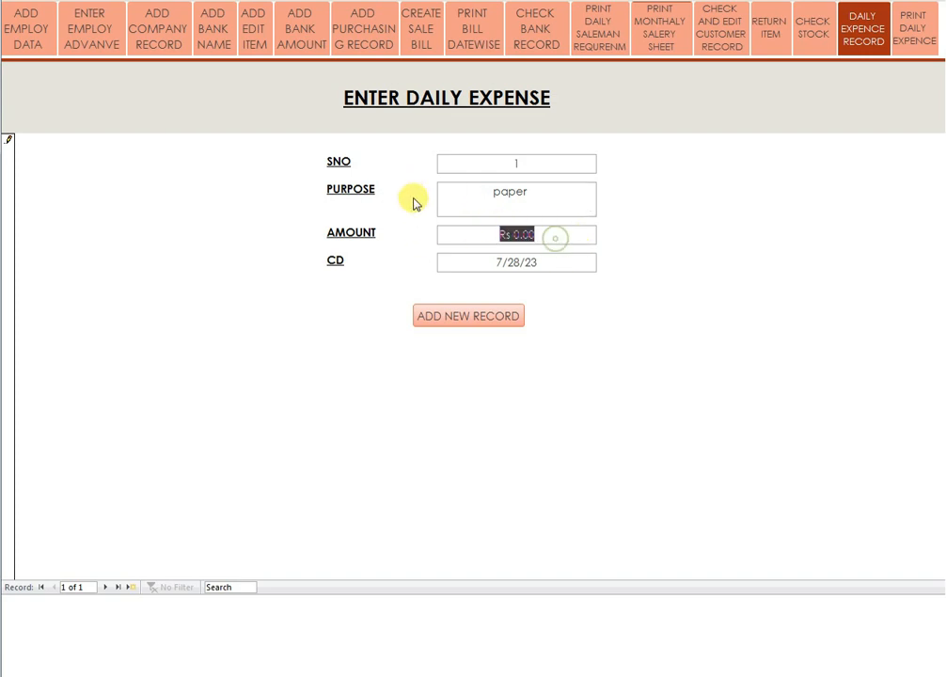
type("100")
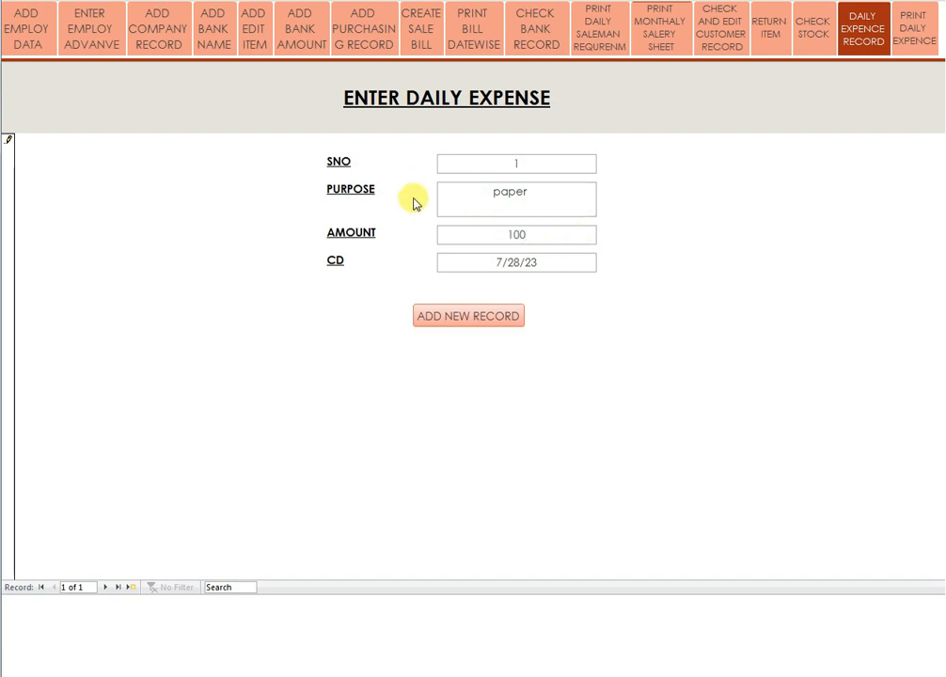
left_click(497, 321)
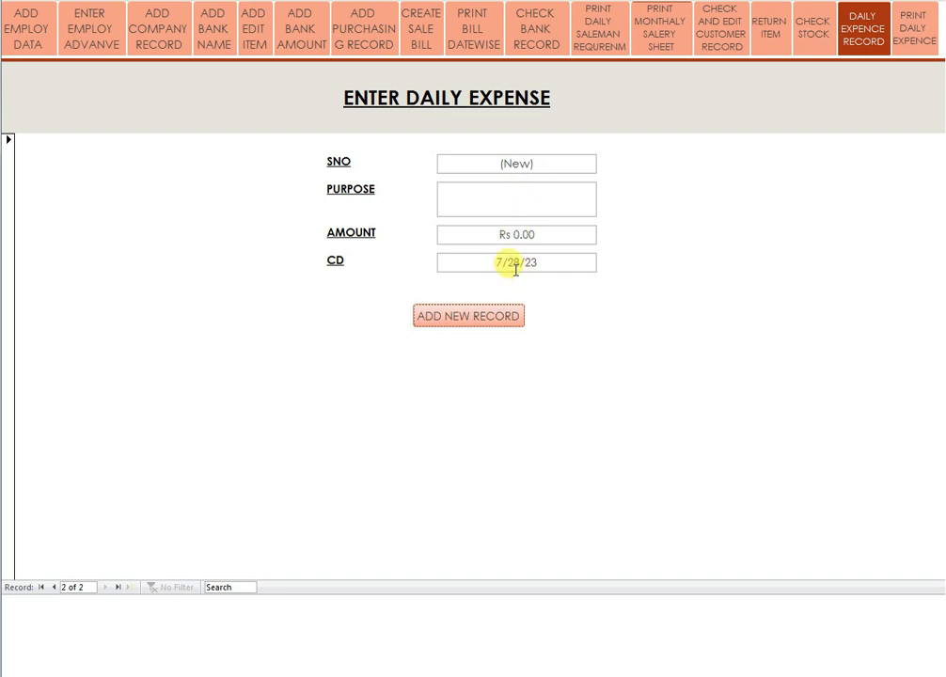
Save a second expense for 'pen' costing 200, then launch the daily expense report.
left_click(514, 202)
type("pen")
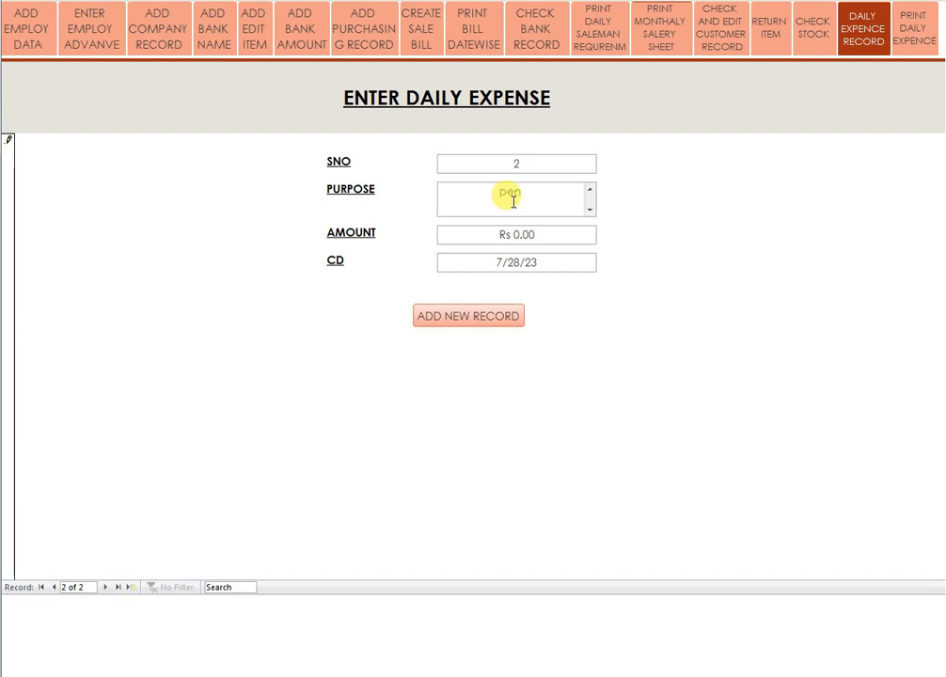
left_click_drag(556, 234, 460, 235)
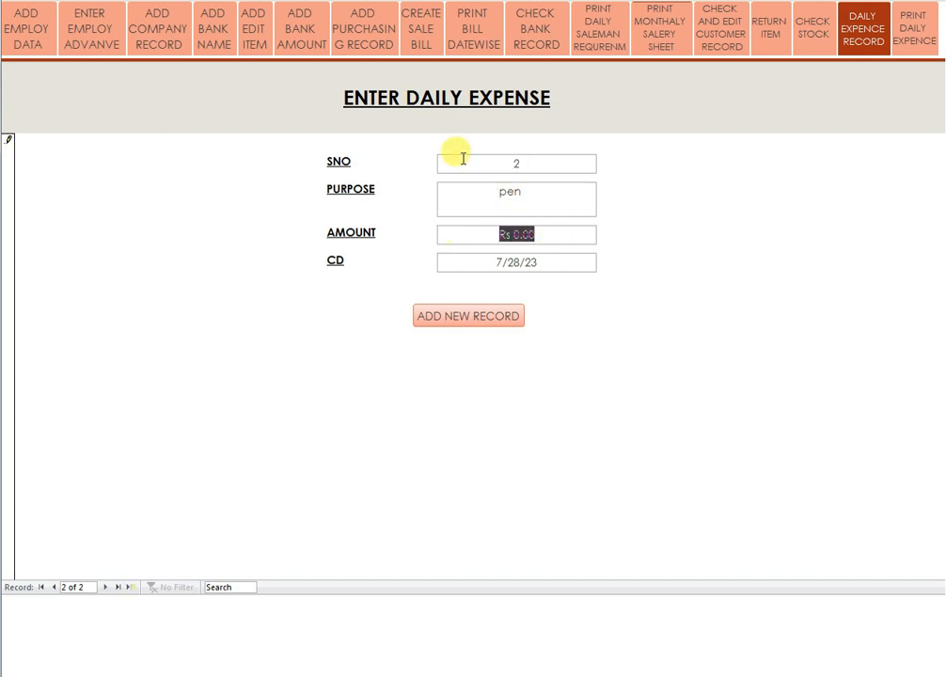
type("200")
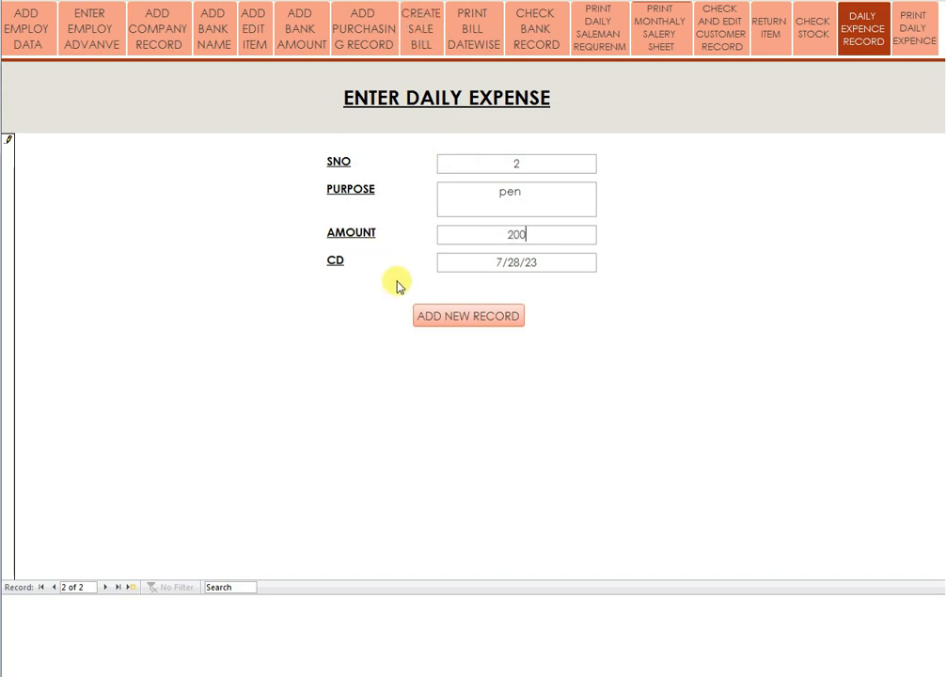
left_click(466, 319)
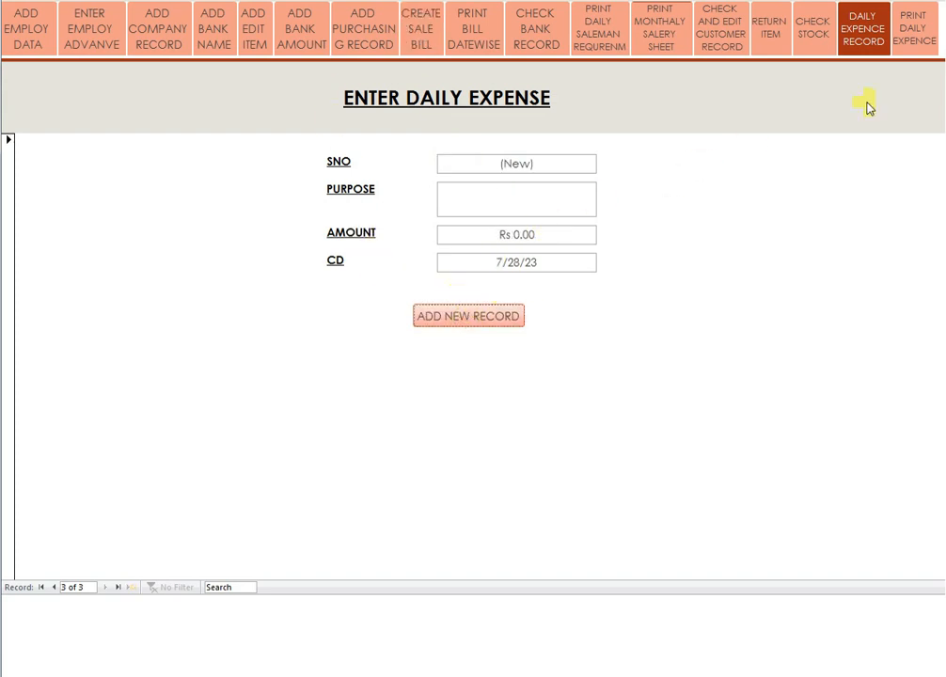
left_click(925, 42)
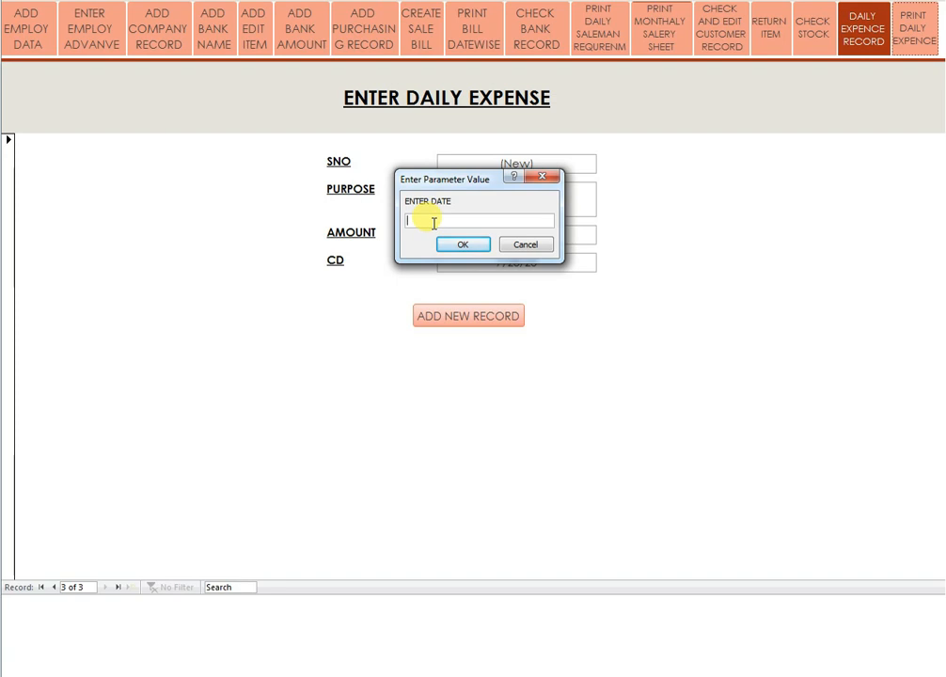
Enter 28/7/2023 to show the expense report listing paper and pen, totalling Rs 300.00.
type("28")
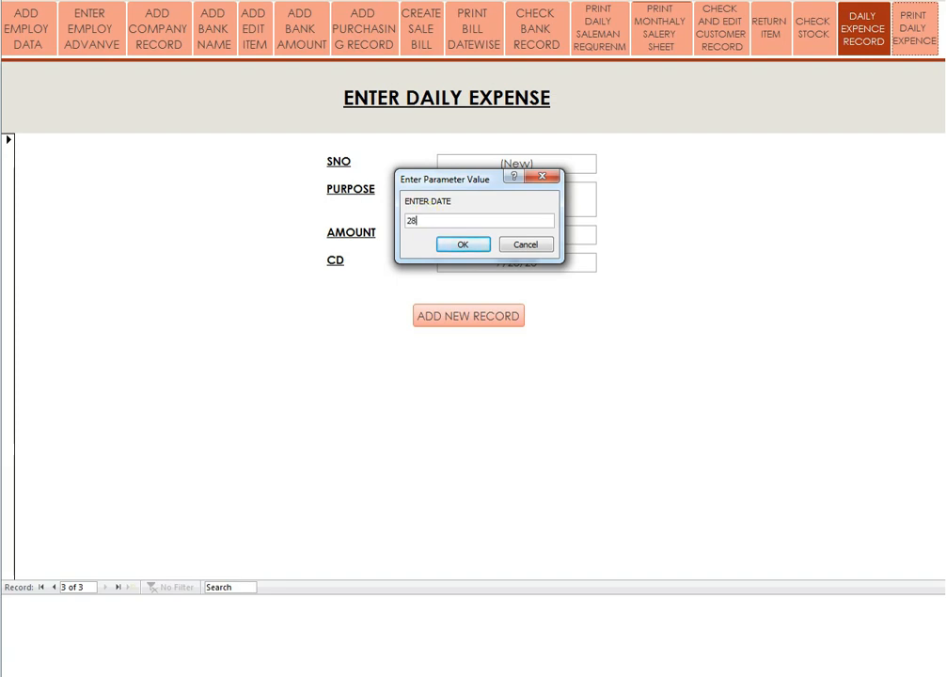
type("/7/2023")
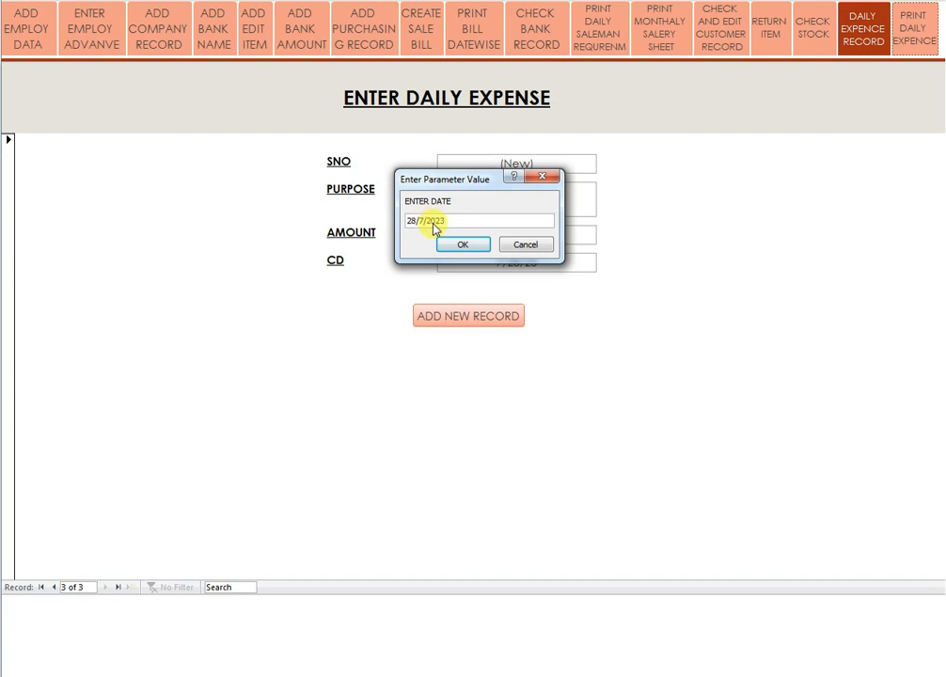
key("Return")
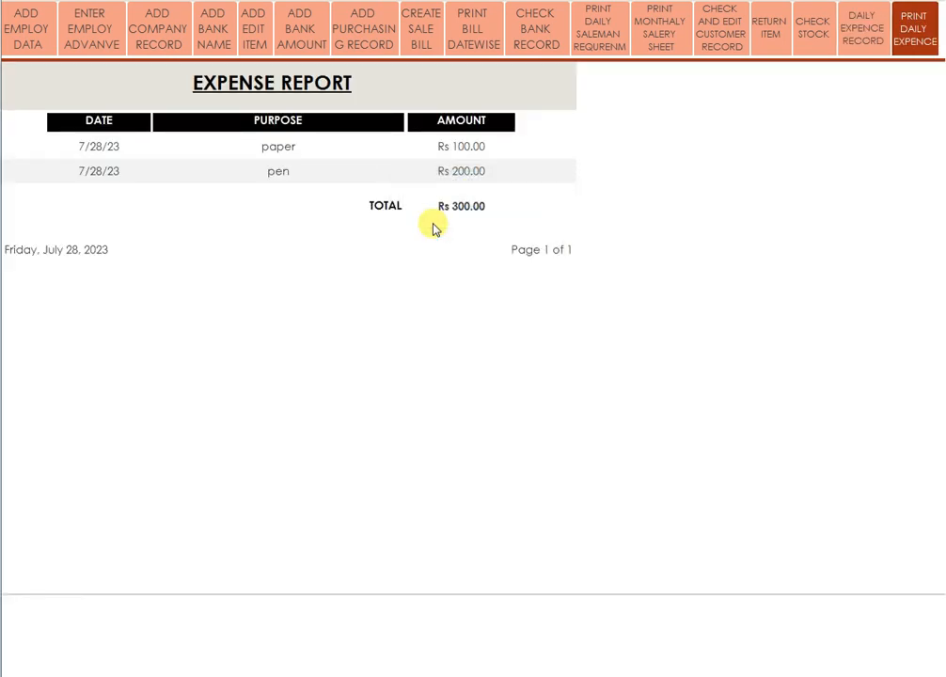